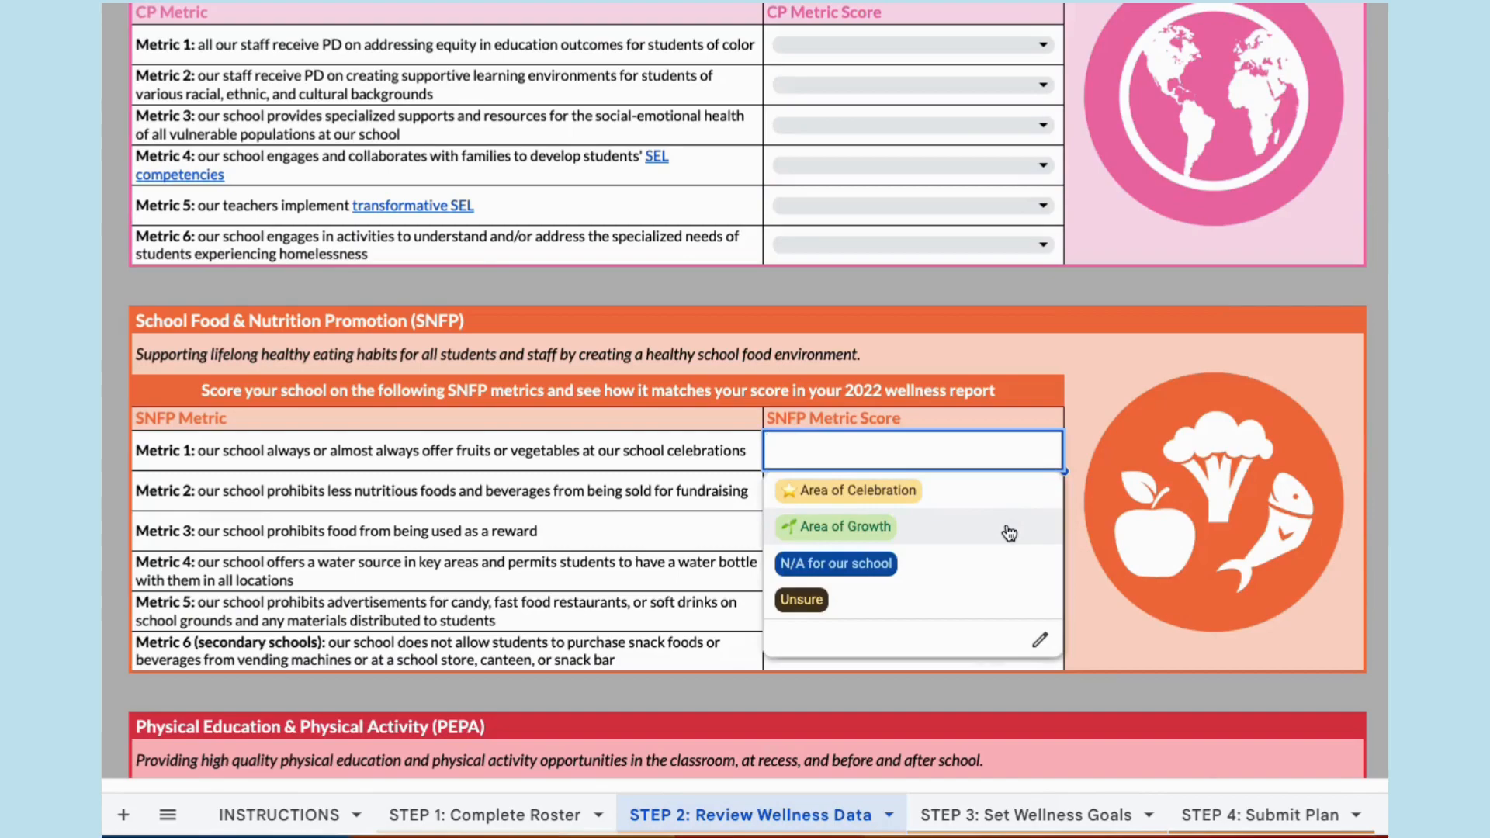
# - Look through the remaining wellness metric sections, from School Food & Nutrition Promotion down to the Youth Risk Behavior Survey, leaving scores blank
pyautogui.click(967, 694)
pyautogui.scroll(-3, 967, 694)
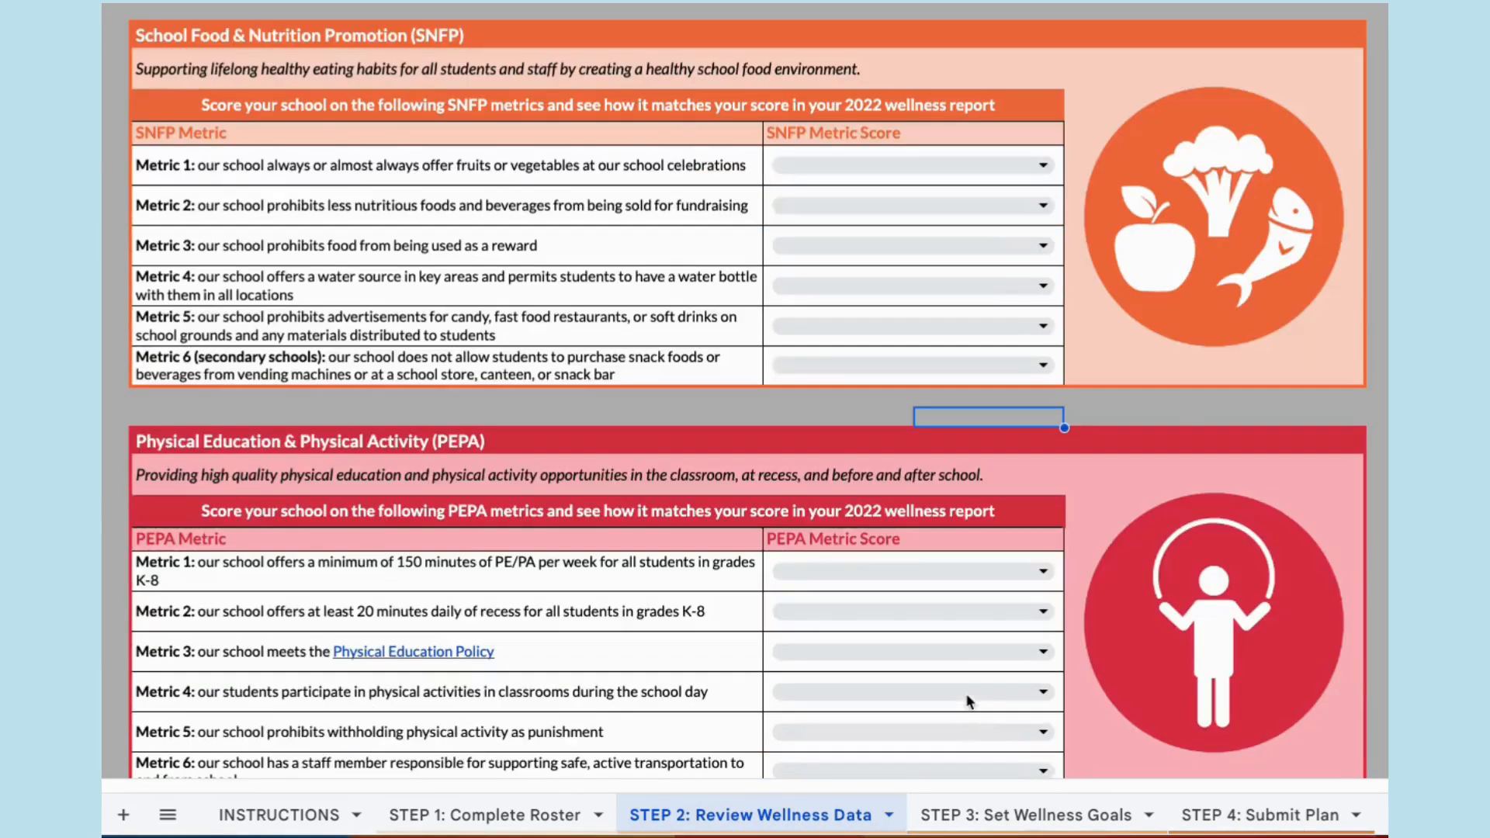
pyautogui.scroll(-4, 967, 702)
pyautogui.scroll(-2, 967, 701)
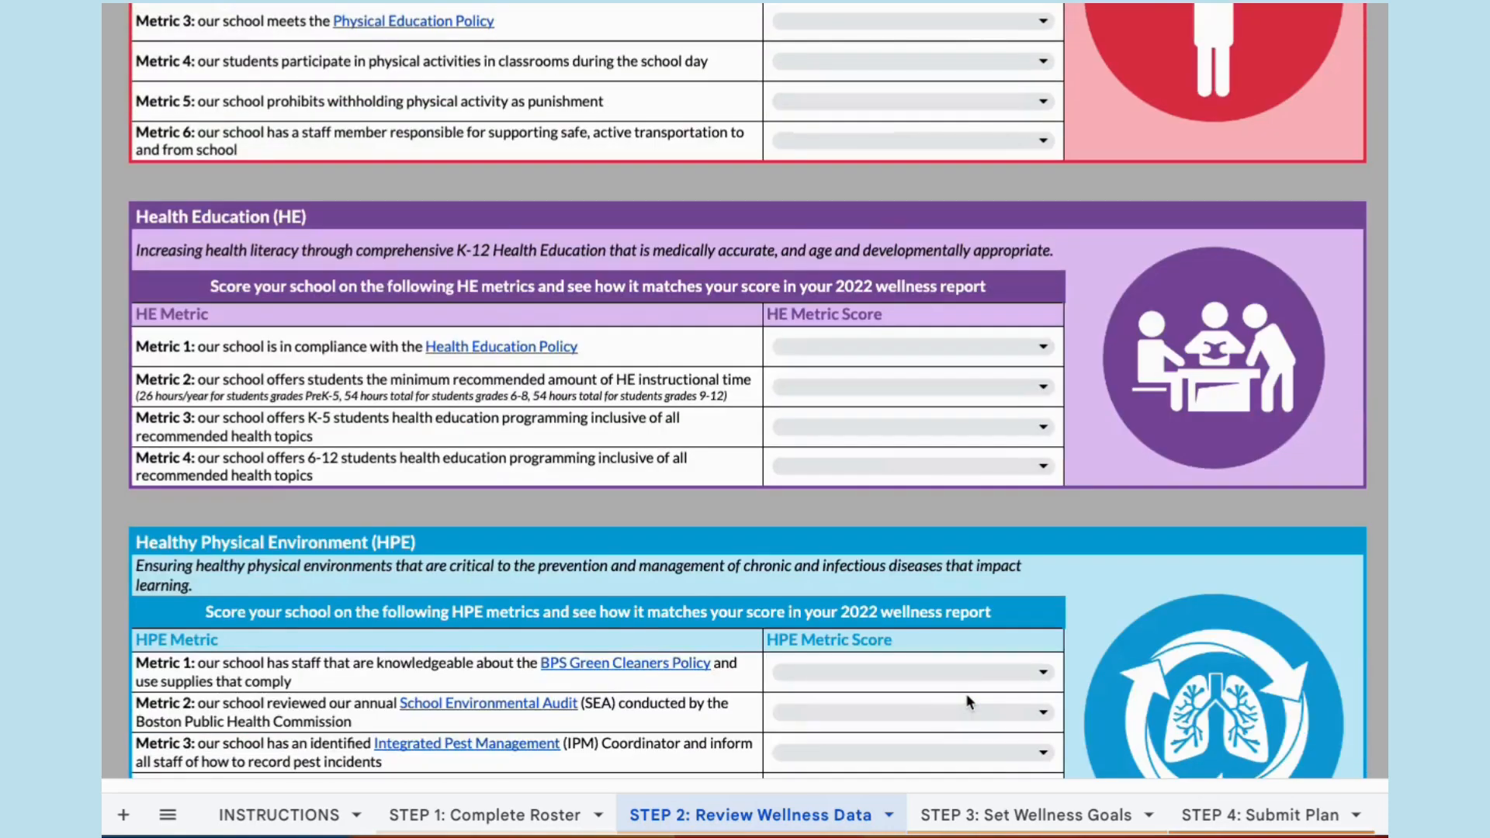
pyautogui.scroll(-4, 967, 702)
pyautogui.scroll(-10, 967, 702)
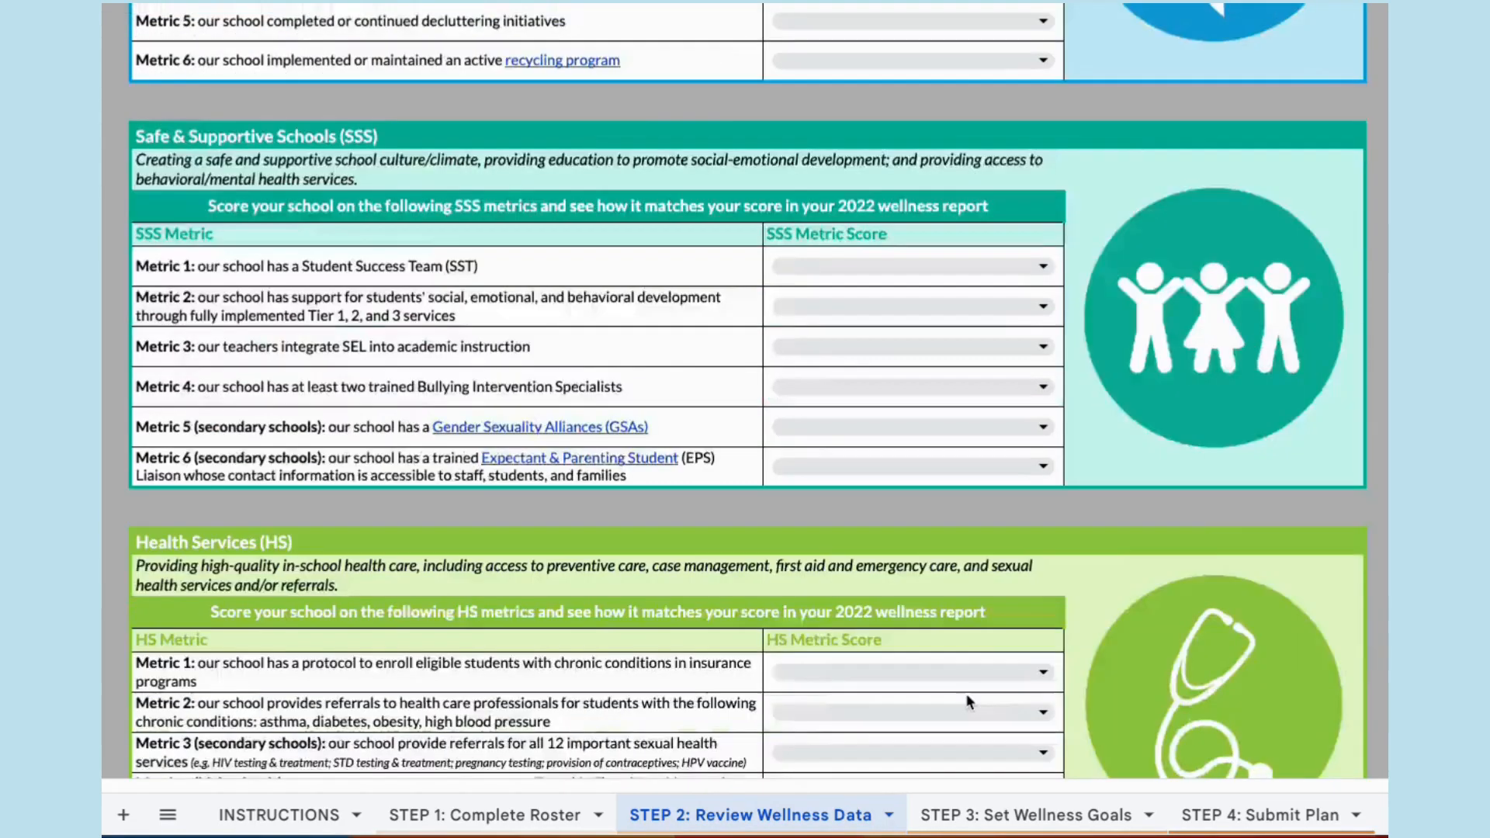
pyautogui.scroll(-4, 967, 701)
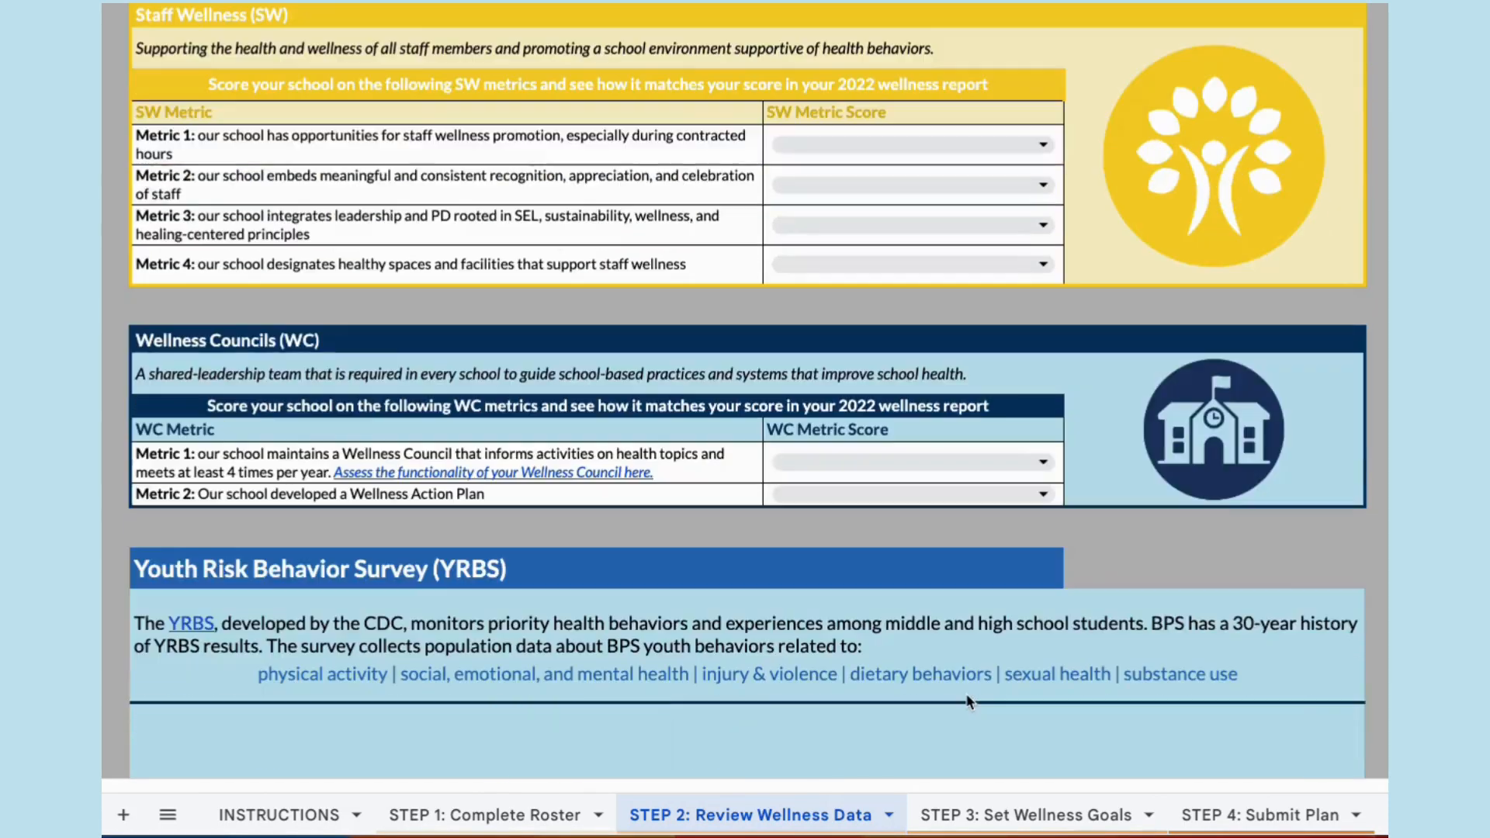
pyautogui.scroll(-3, 967, 701)
pyautogui.scroll(-1, 969, 701)
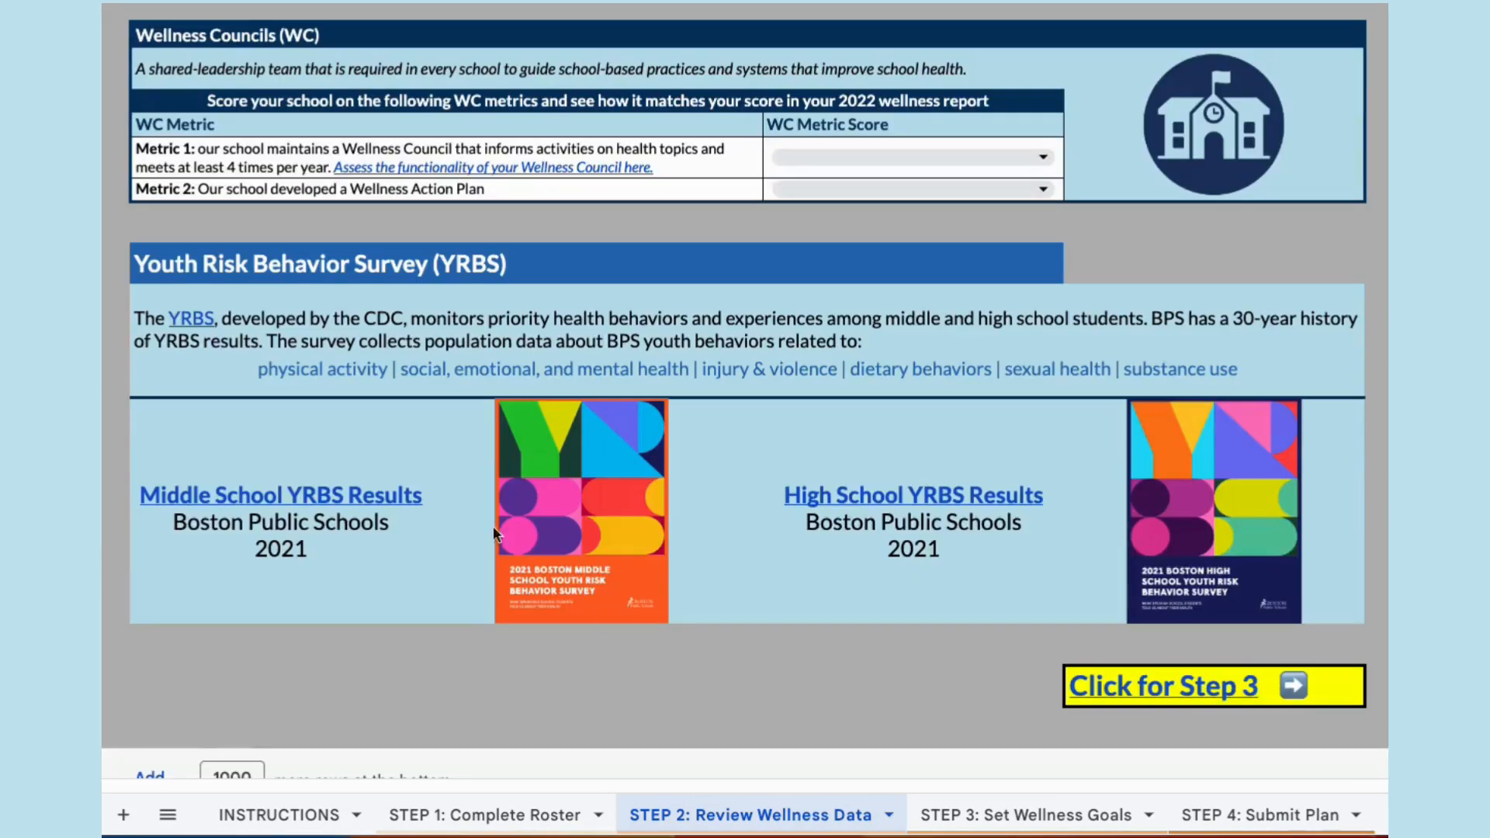
# - Examine the Youth Risk Behavior Survey section and its middle school and high school results links
pyautogui.click(551, 280)
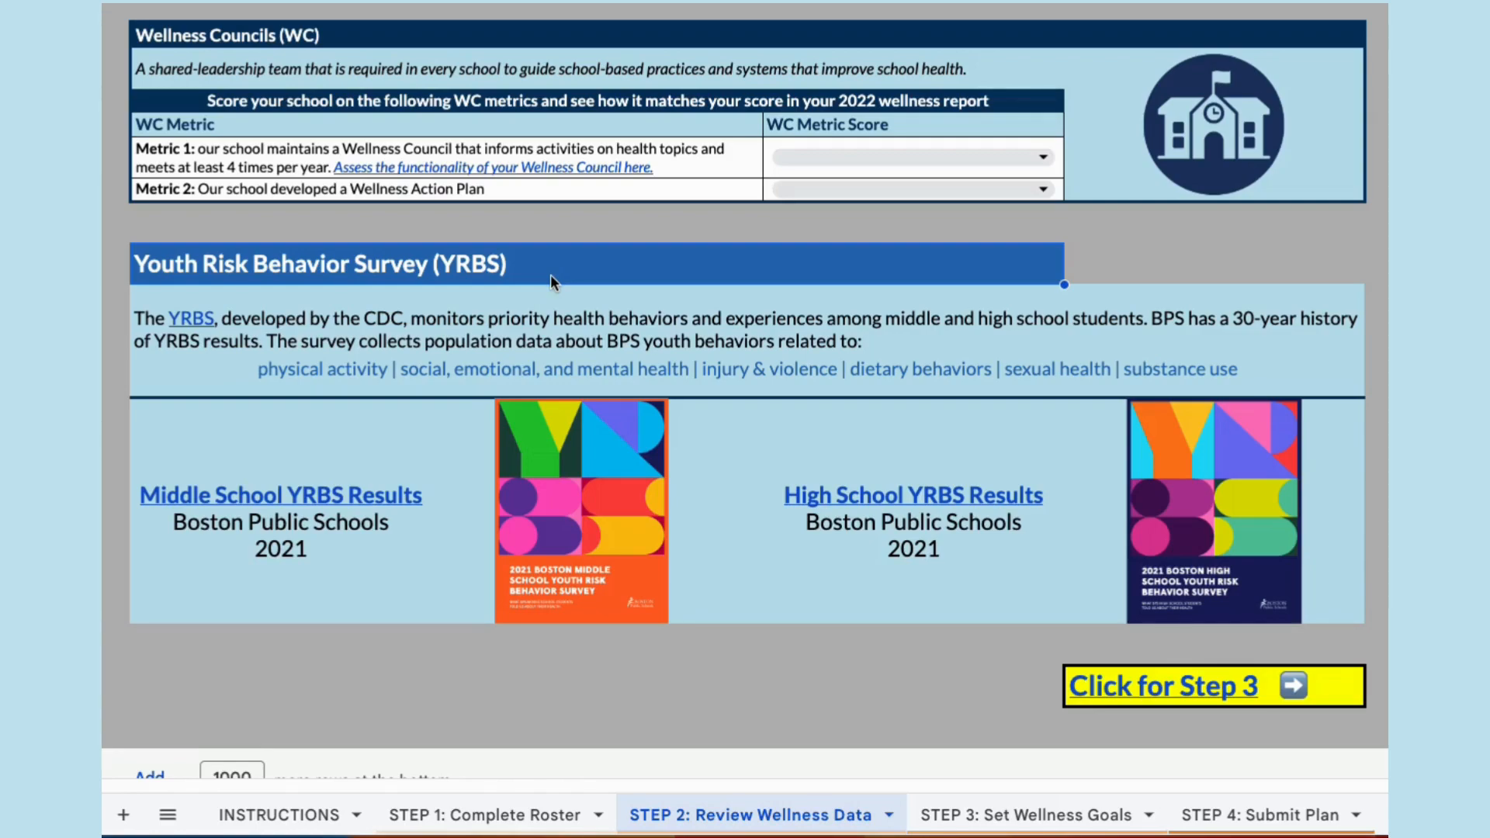
pyautogui.click(382, 566)
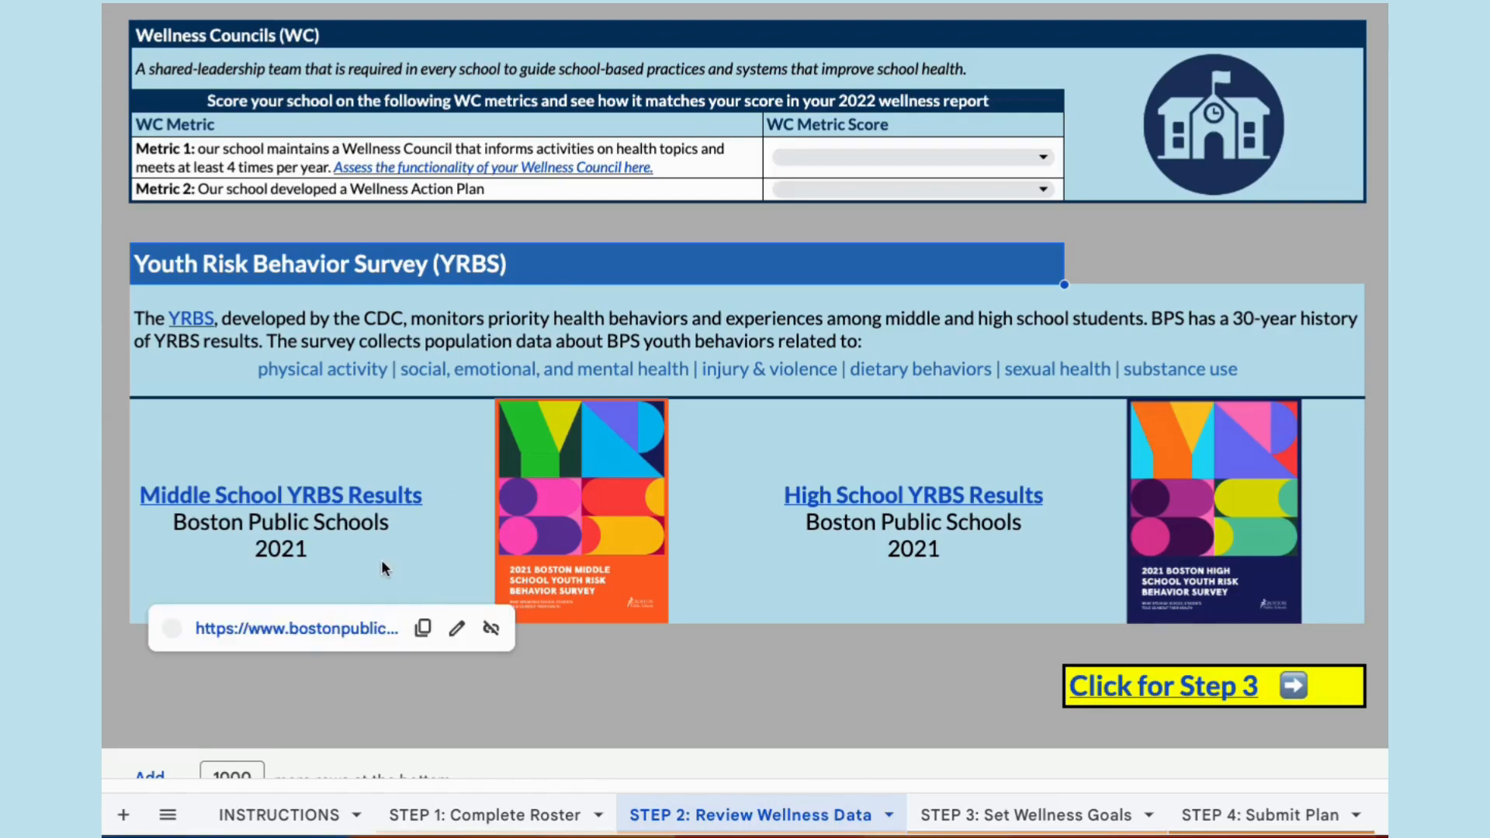
pyautogui.click(853, 567)
# - Go on to the Step 3 wellness goals sheet and set Goal #1's policy area to Physical Education and Physical Activity
pyautogui.click(1332, 685)
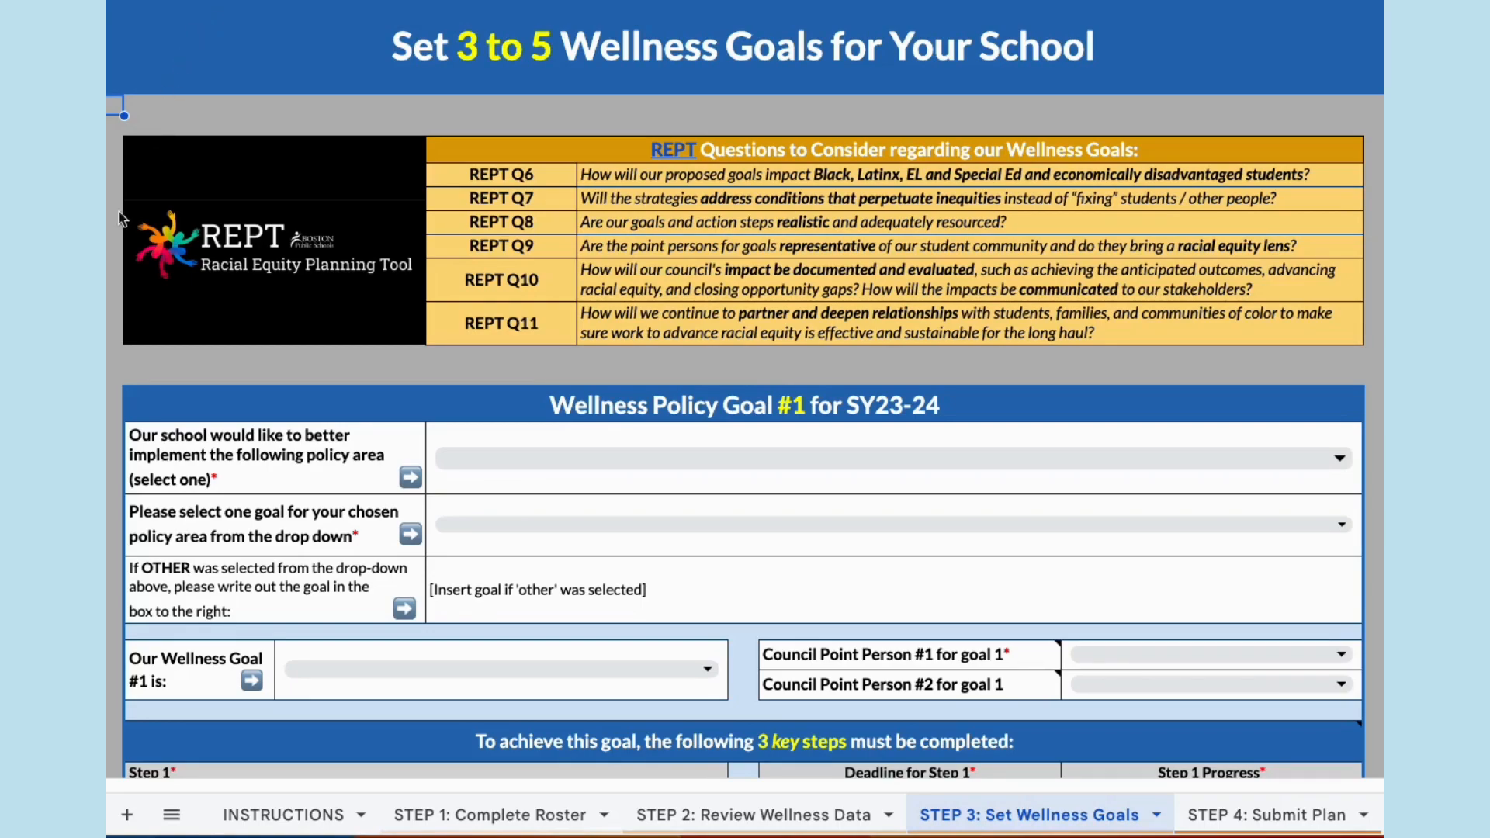
pyautogui.scroll(-3, 115, 269)
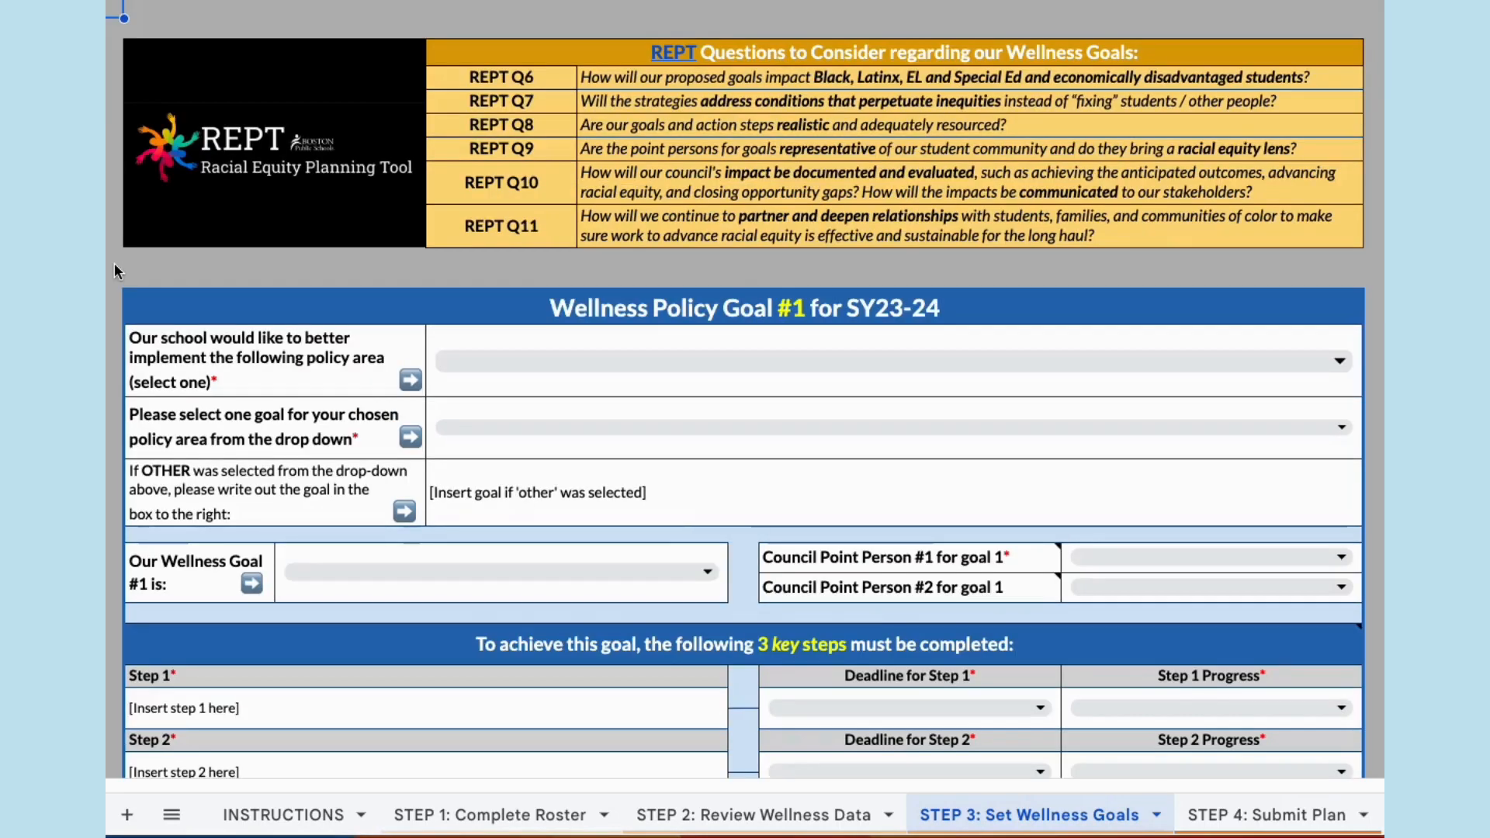
pyautogui.scroll(-2, 115, 268)
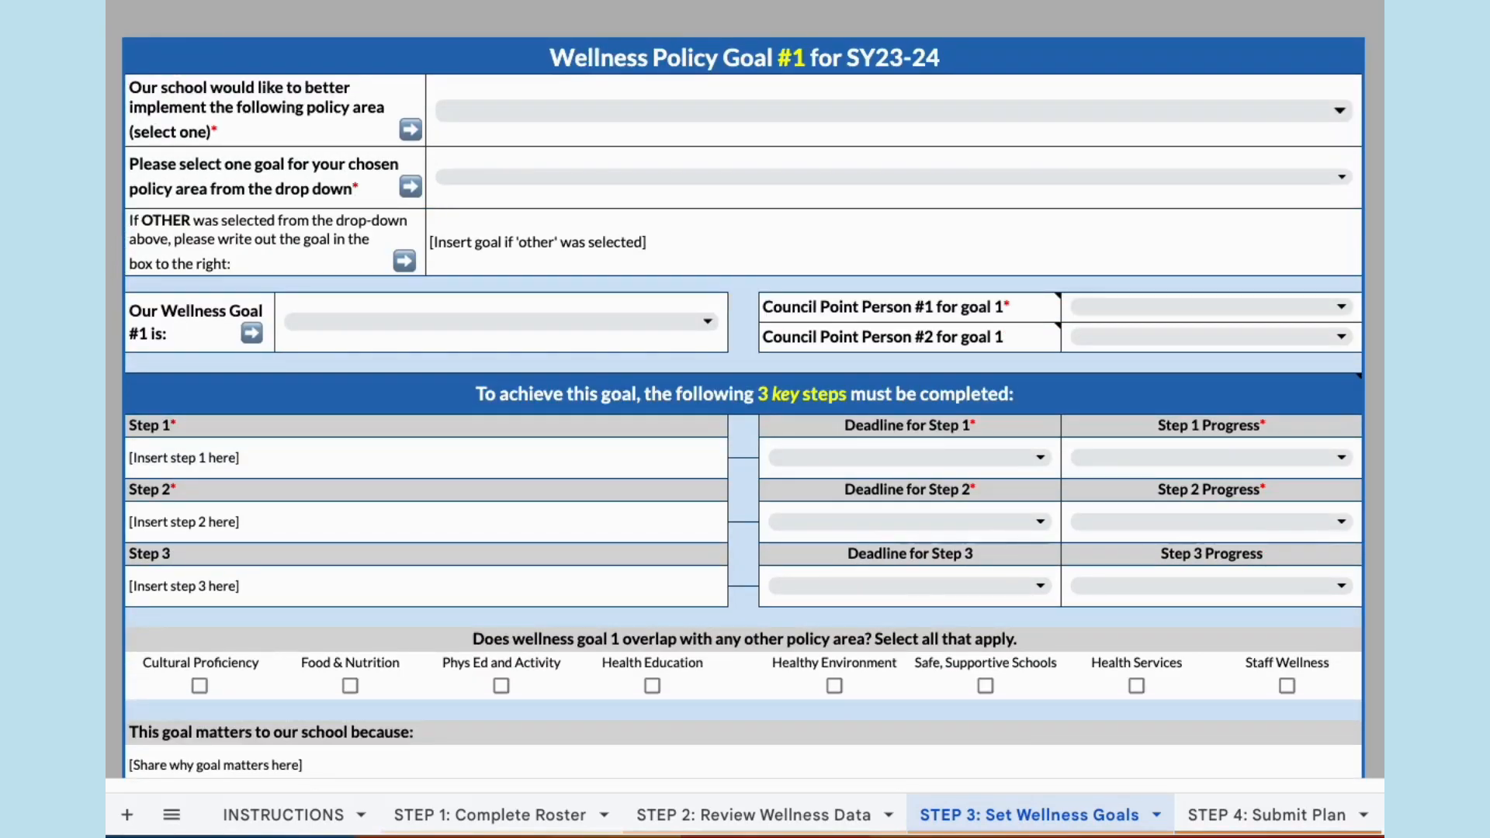
pyautogui.click(419, 62)
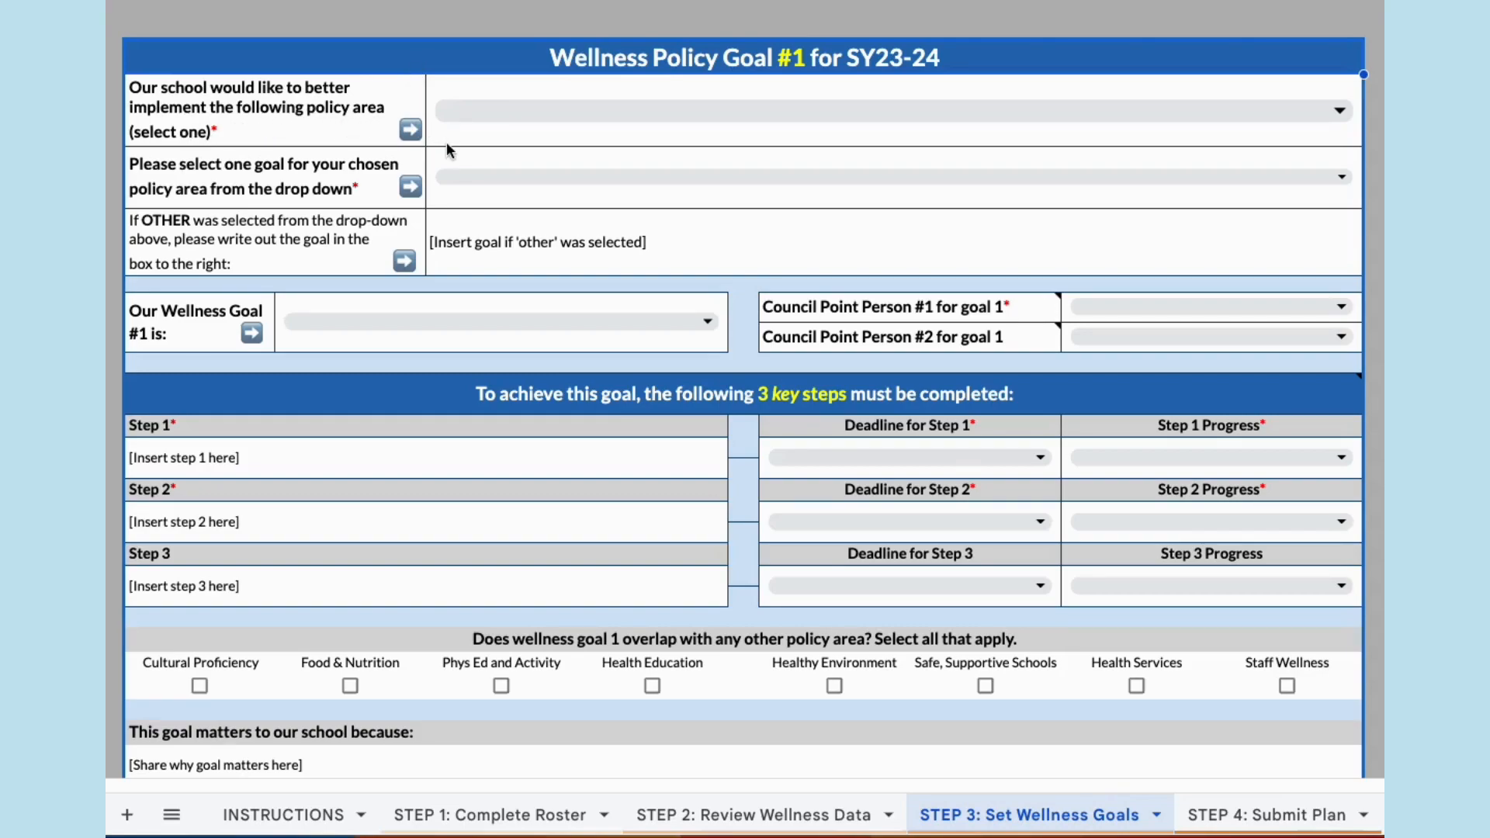
pyautogui.click(1340, 111)
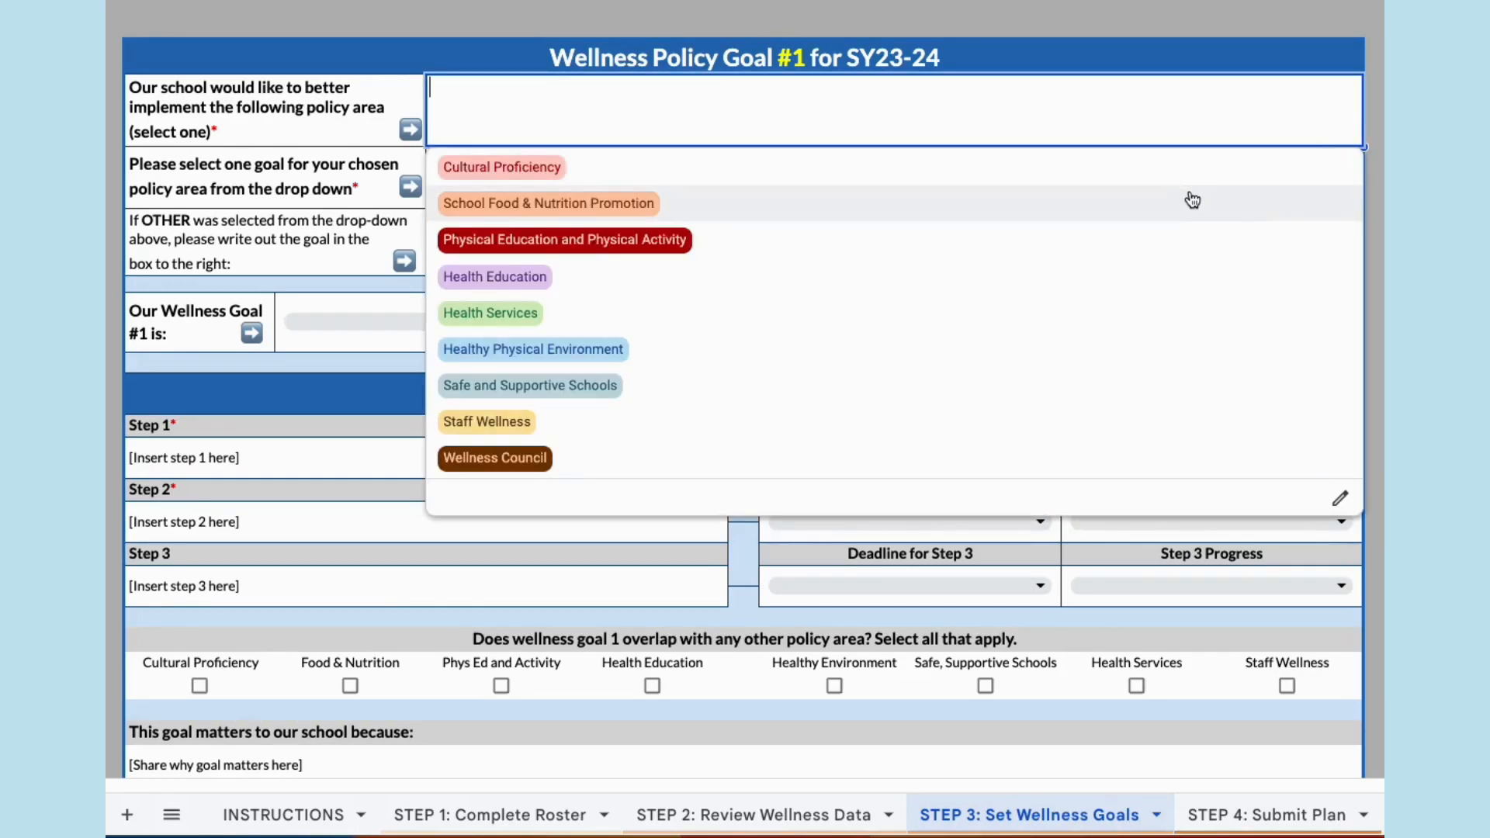
pyautogui.click(1161, 242)
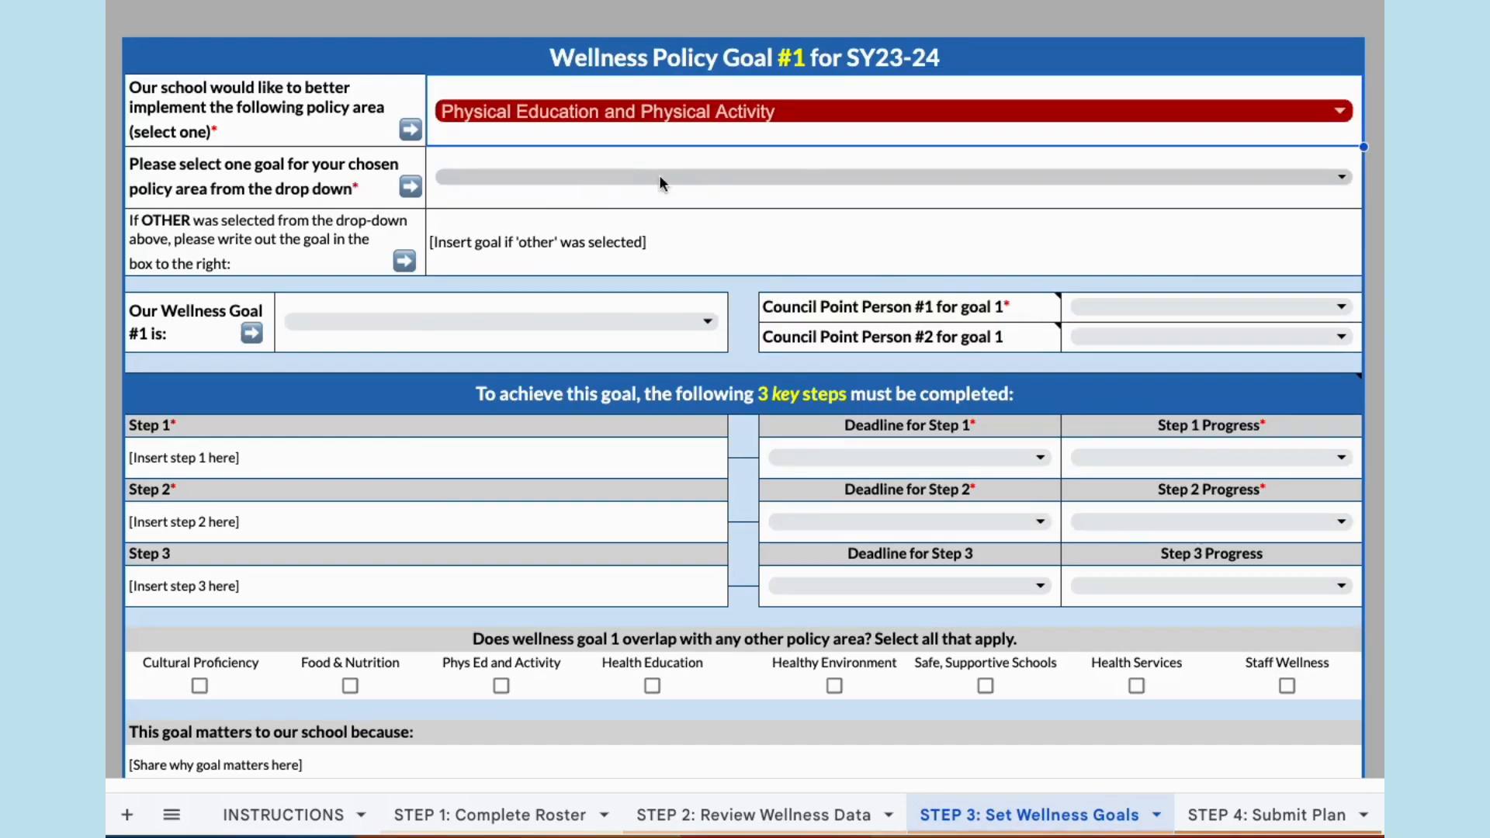
# - Pick "Improve the quality of recess experience for grades PreK-8" as Goal #1's goal, replace it with OTHER, and select the write-in cell
pyautogui.click(1344, 177)
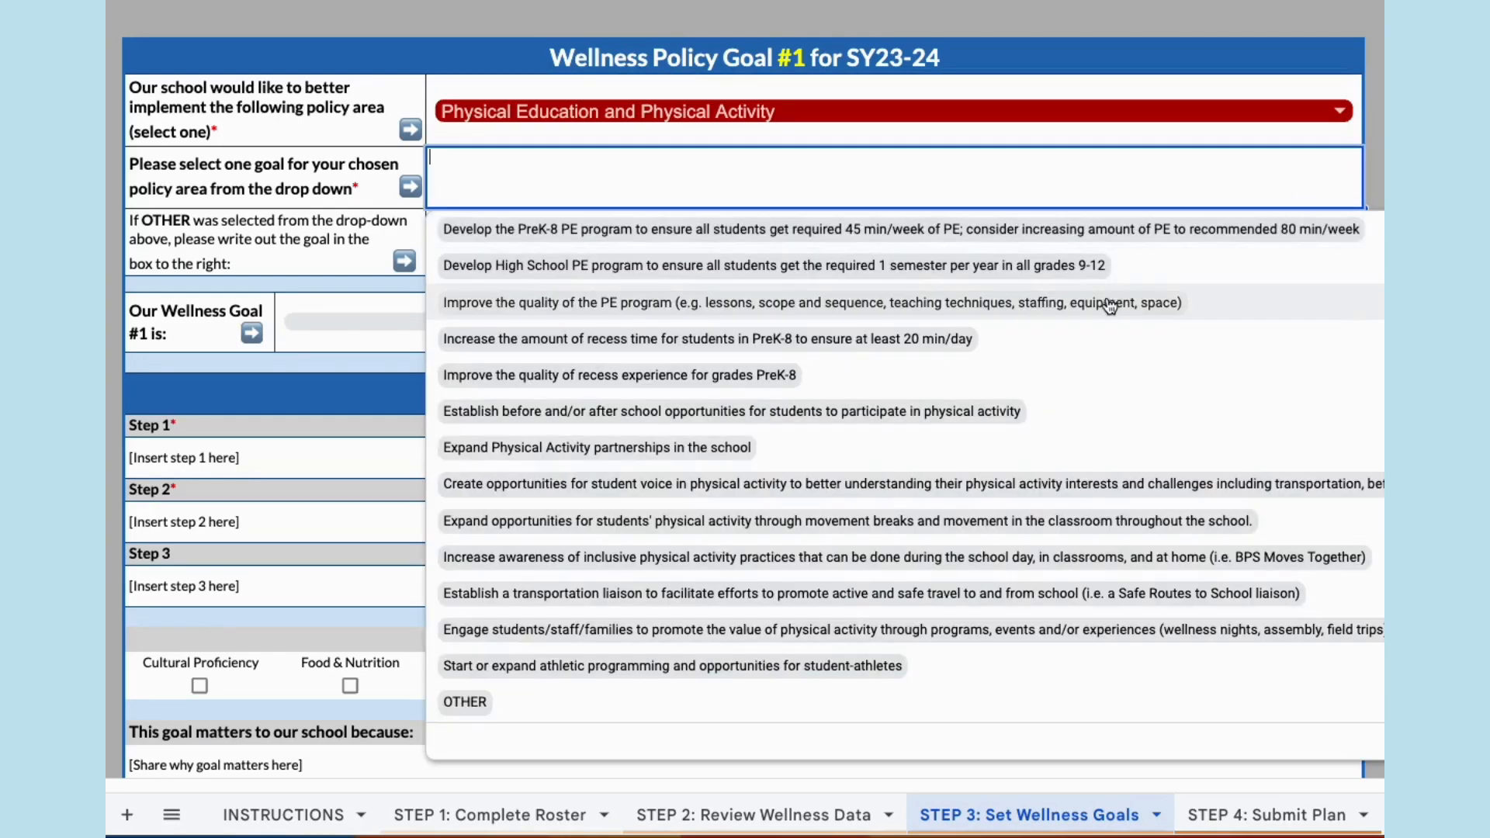
pyautogui.click(1040, 378)
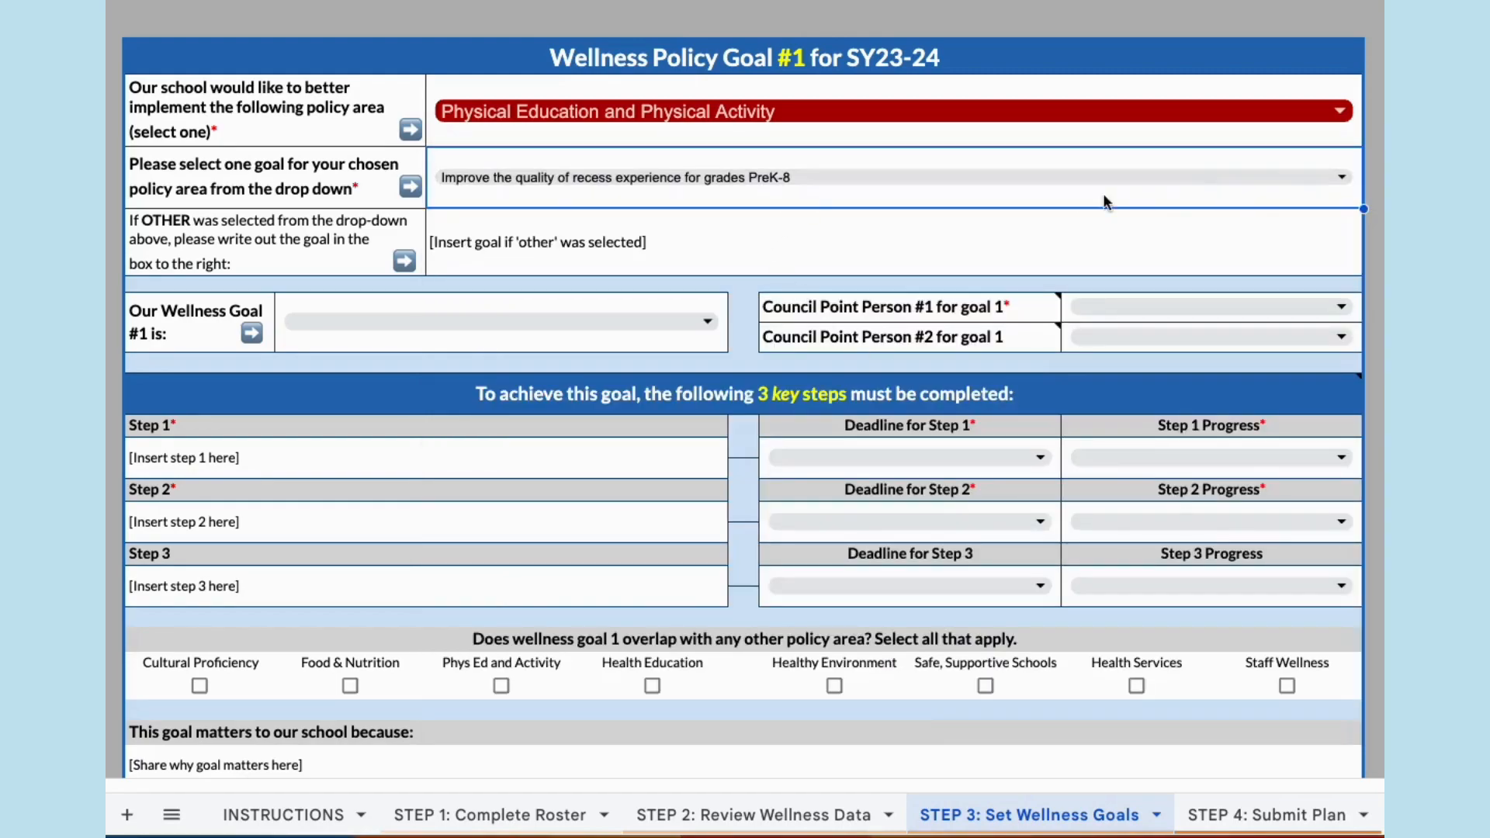
pyautogui.click(1342, 178)
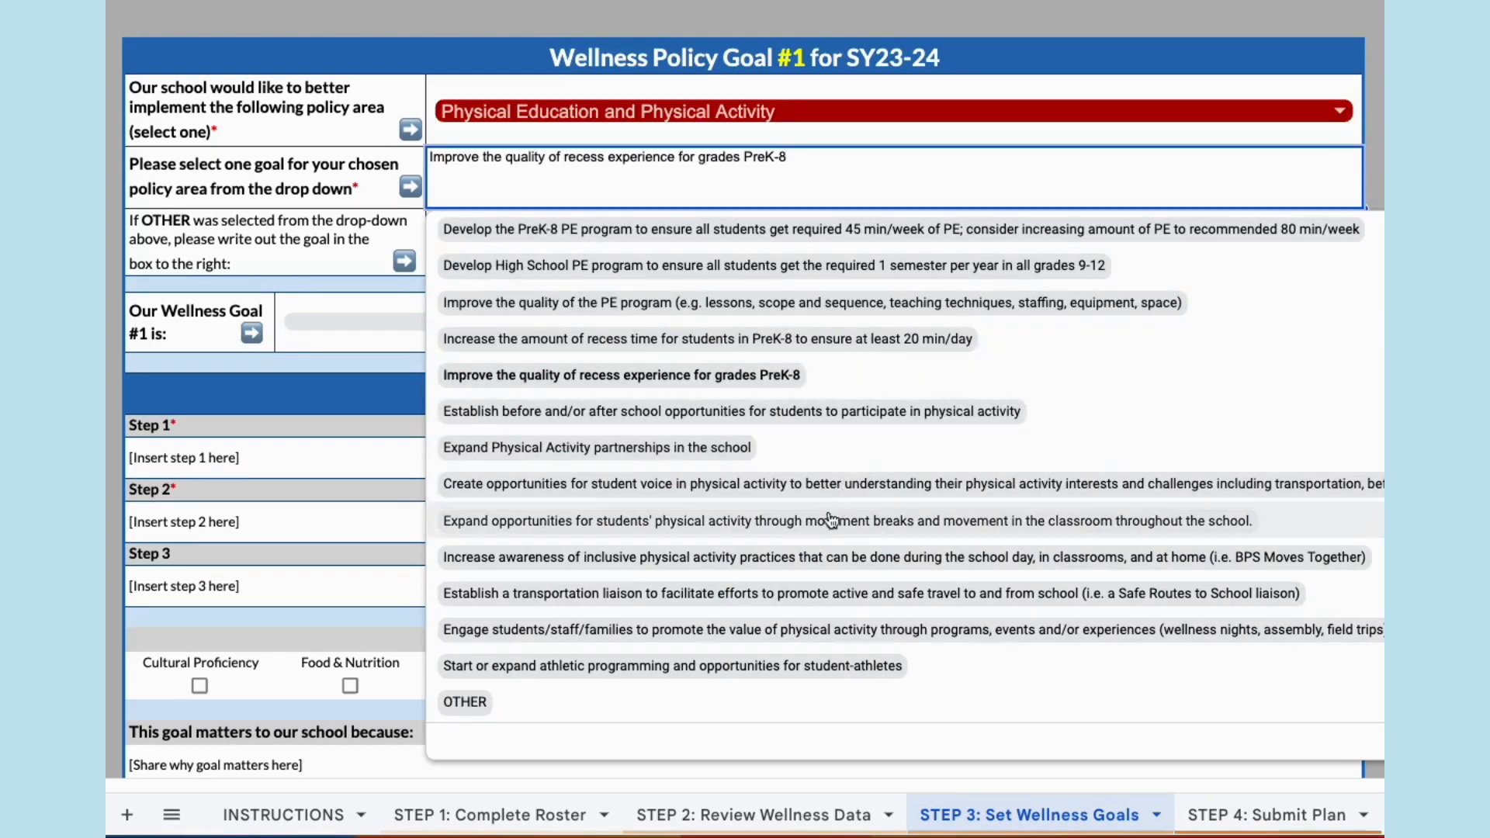
pyautogui.click(501, 703)
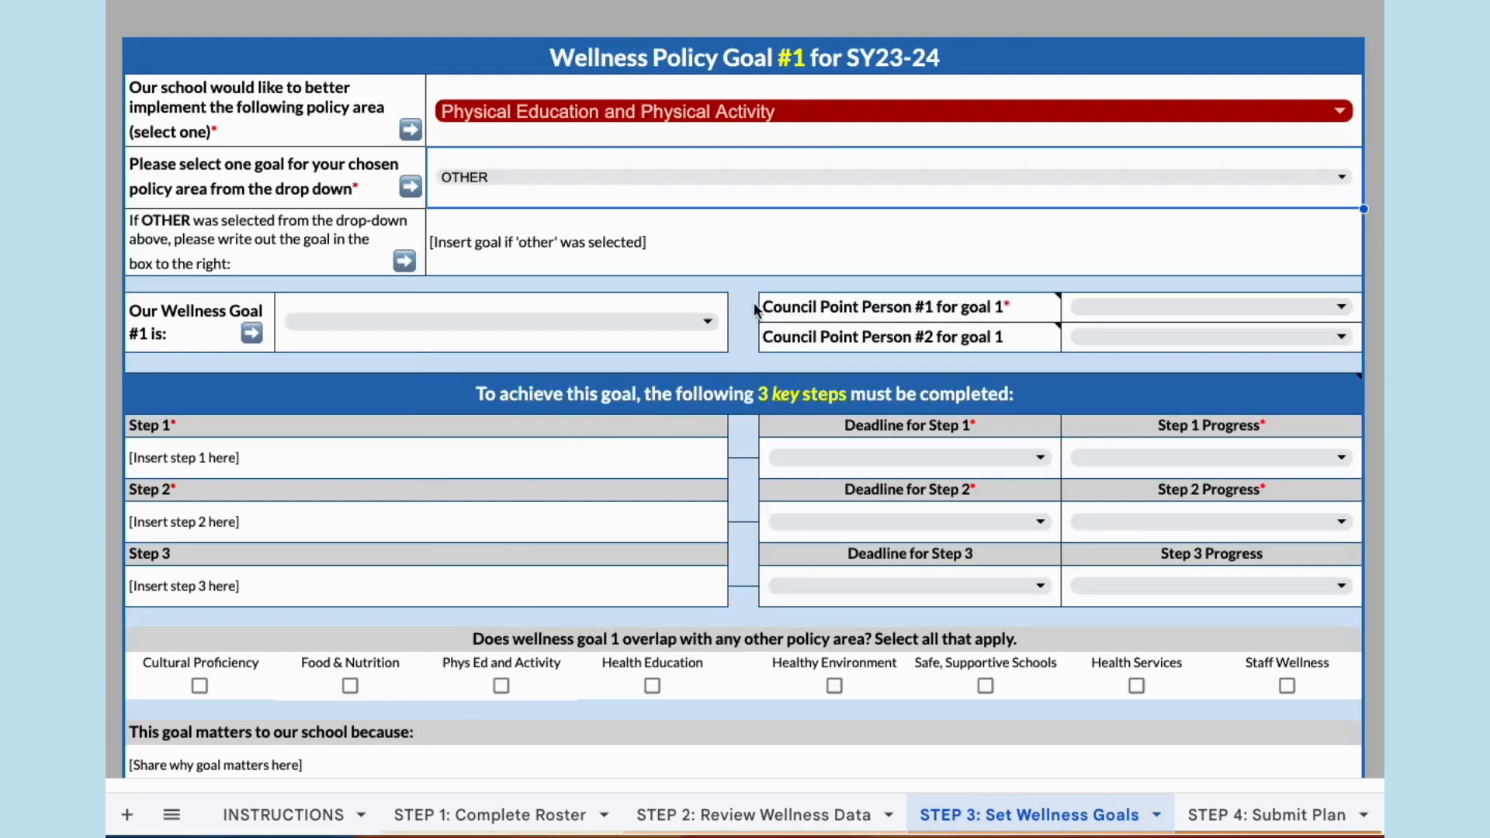
pyautogui.click(733, 251)
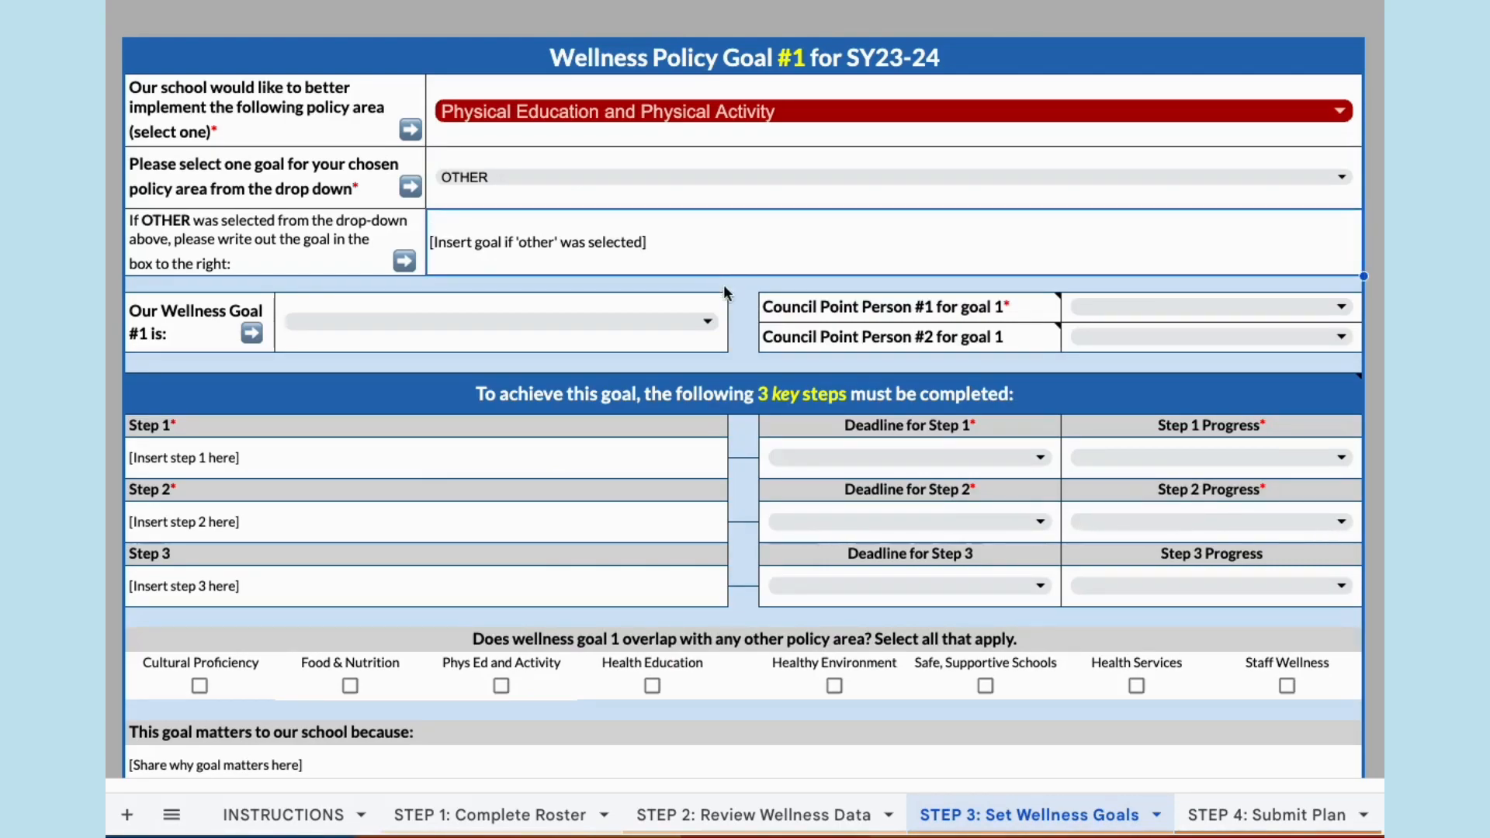
# - Mark Wellness Goal #1 as New this school year and assign Test Name 1 and Test Name 2 as its council point persons
pyautogui.click(707, 323)
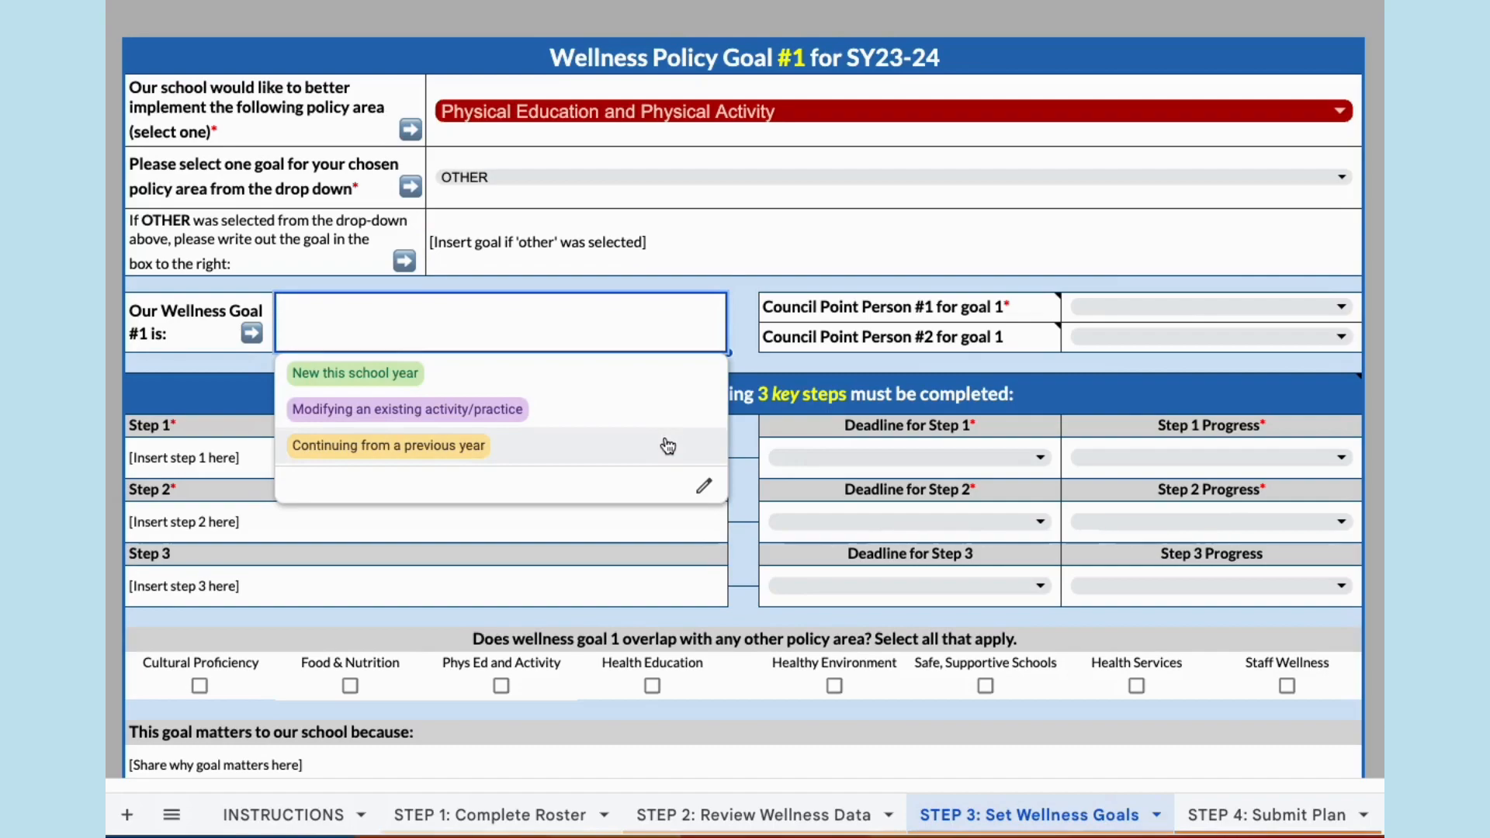
pyautogui.click(668, 378)
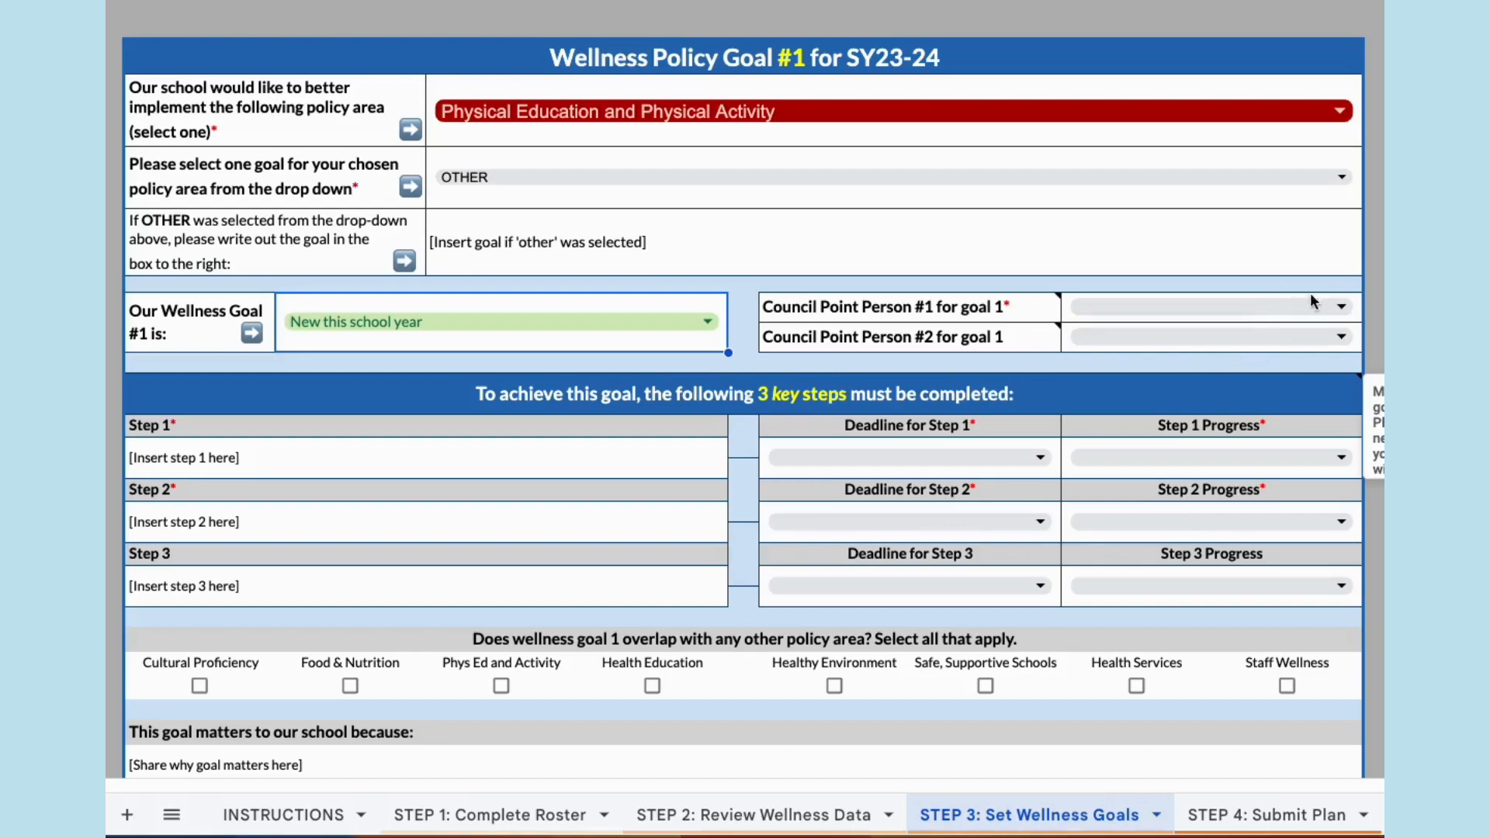
pyautogui.click(1340, 306)
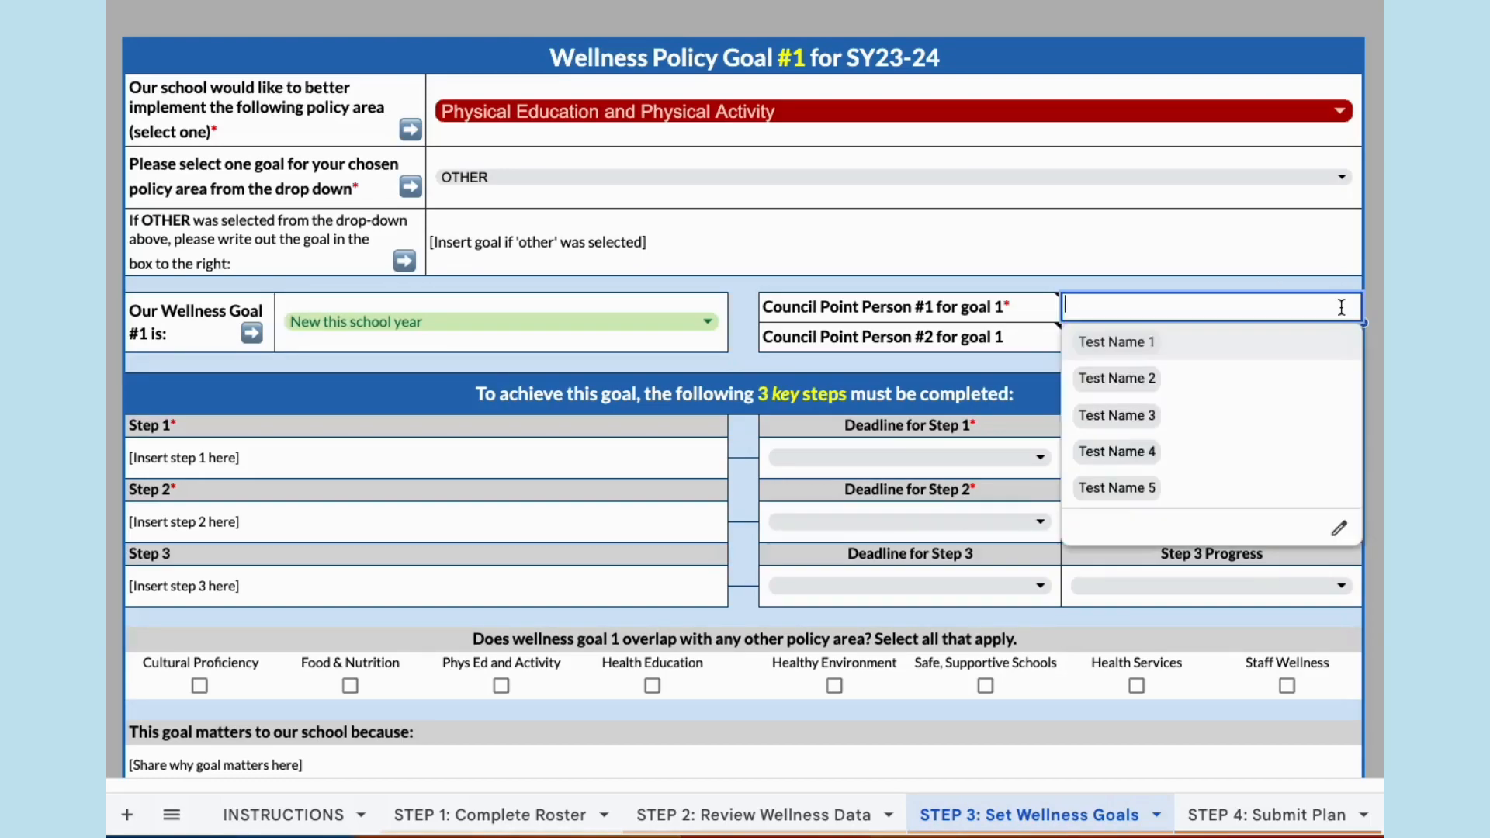
pyautogui.click(1315, 343)
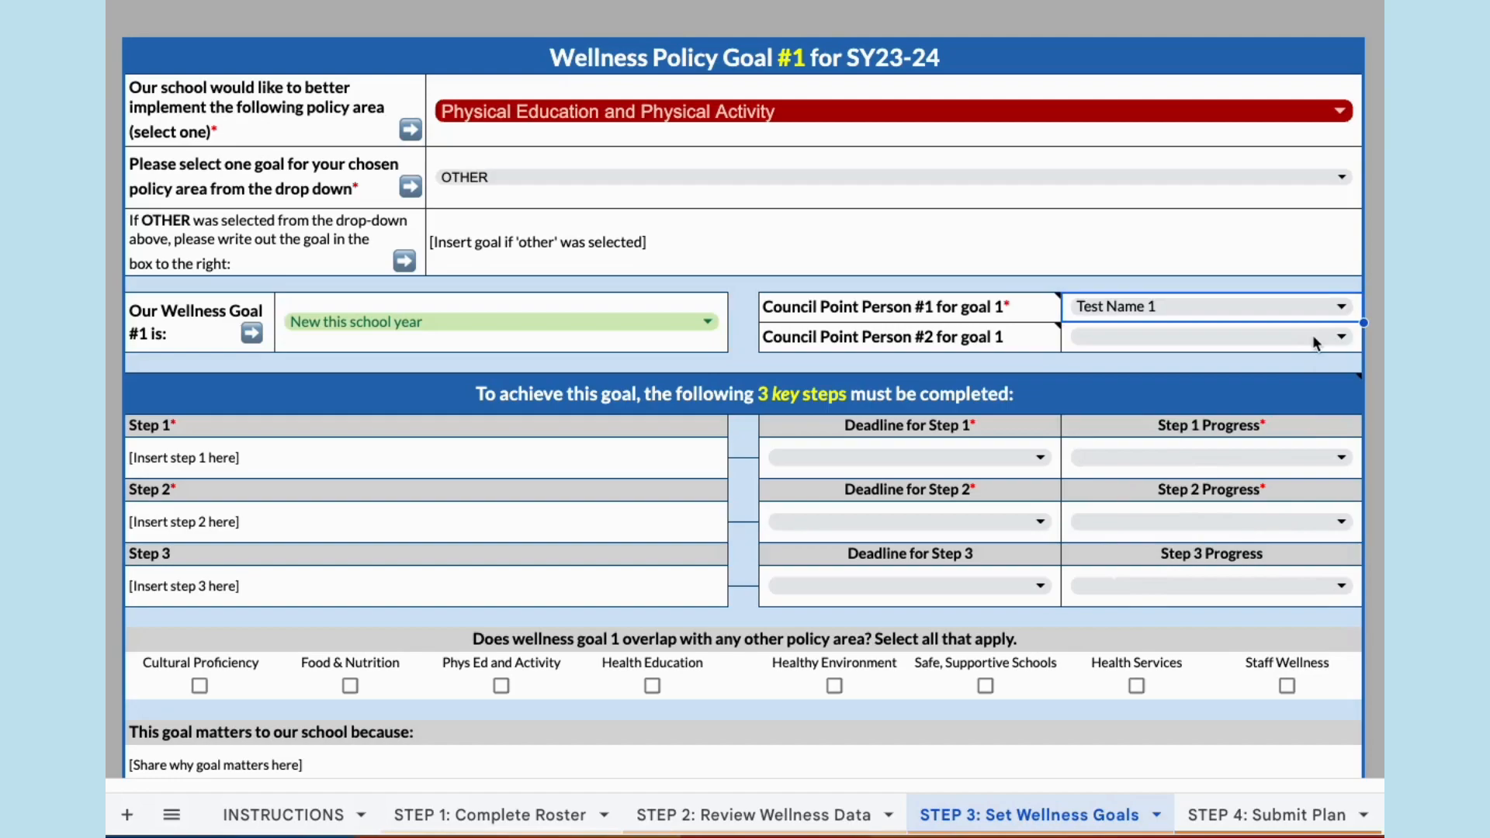
pyautogui.click(1338, 336)
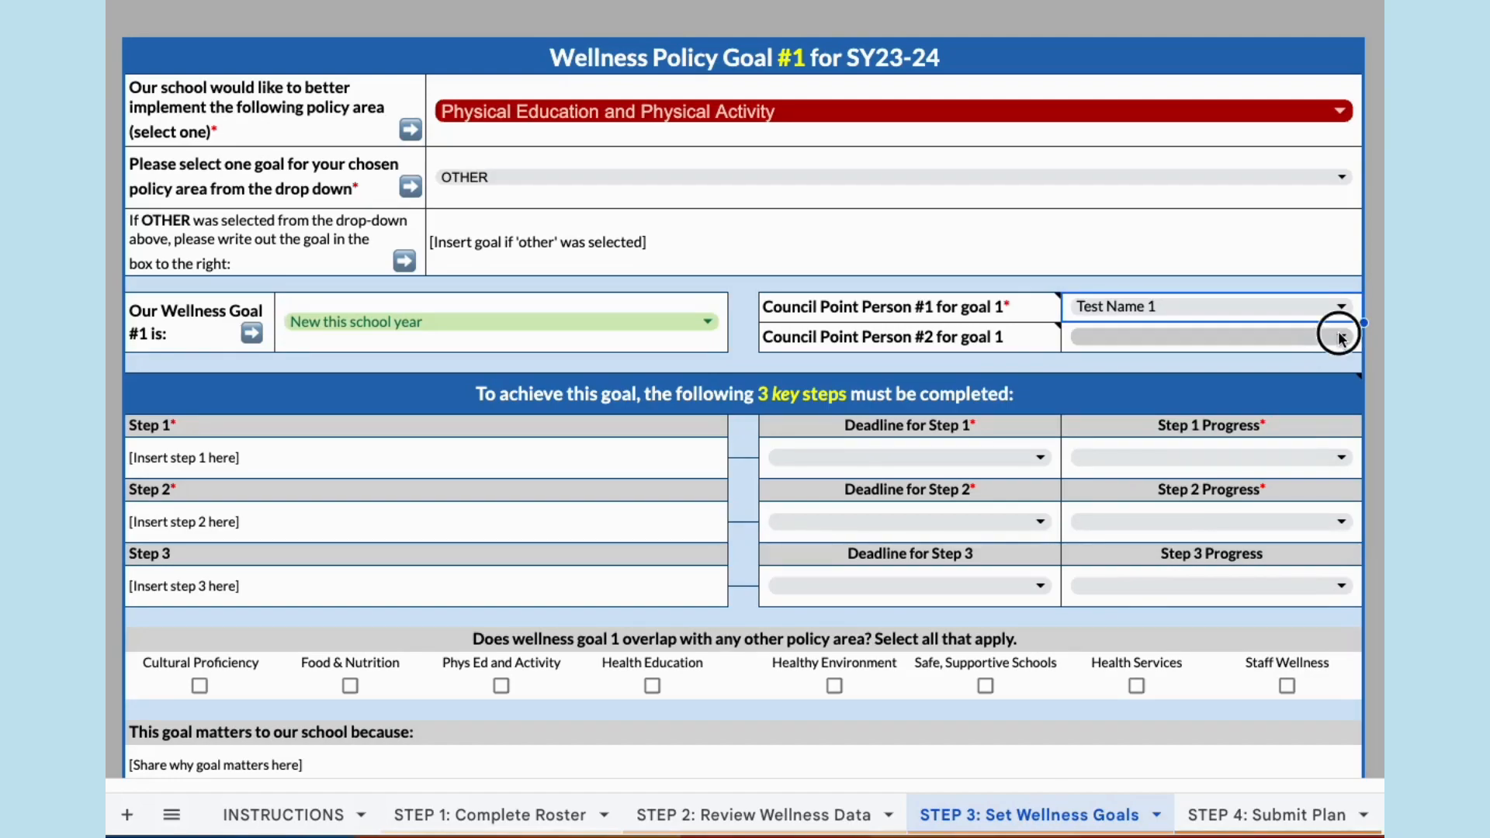
pyautogui.click(1134, 403)
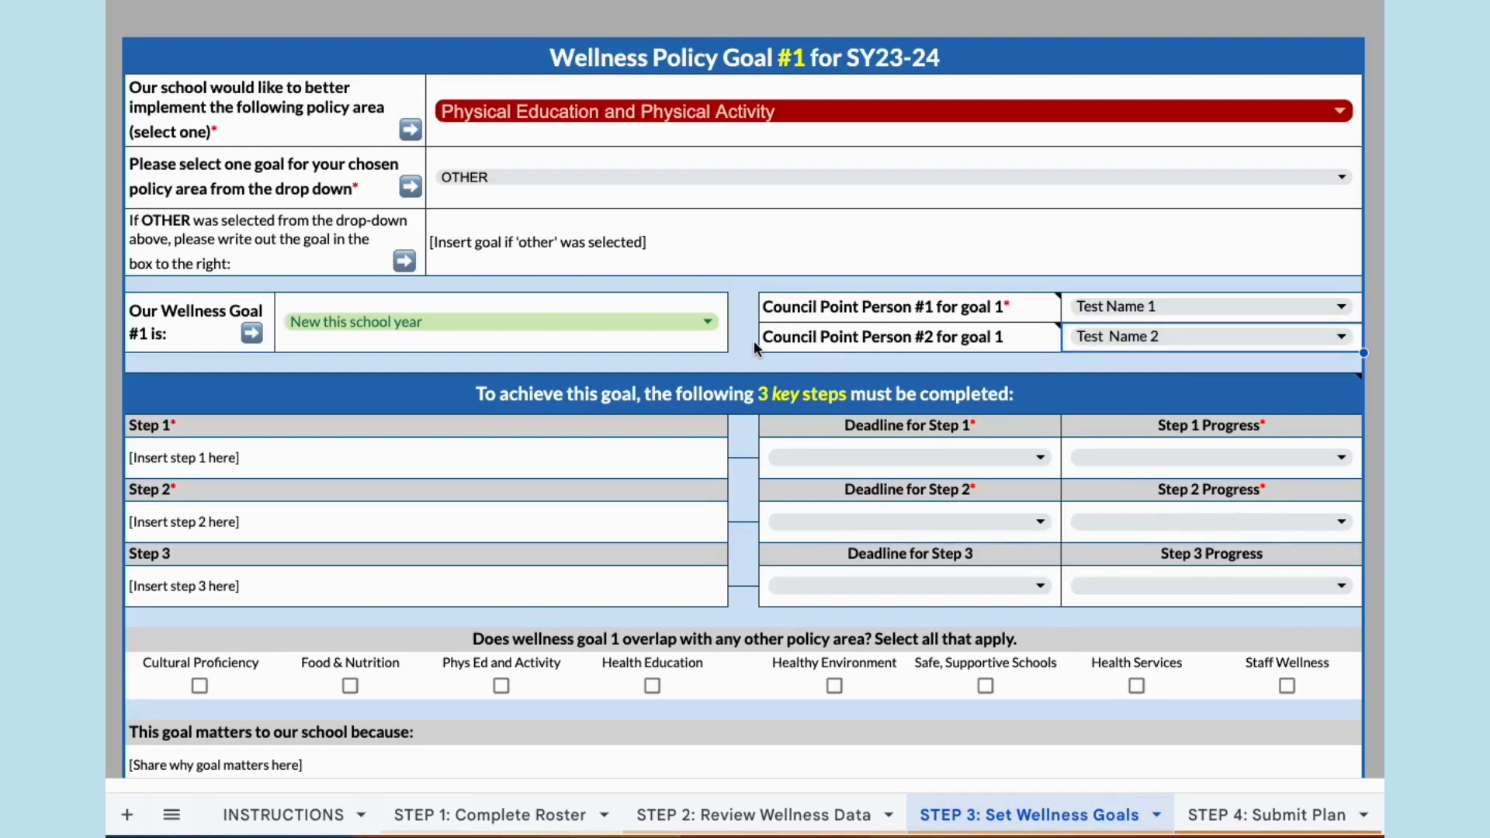
# - View the deadline and progress options for Goal #1's Step 1 without choosing any
pyautogui.click(691, 433)
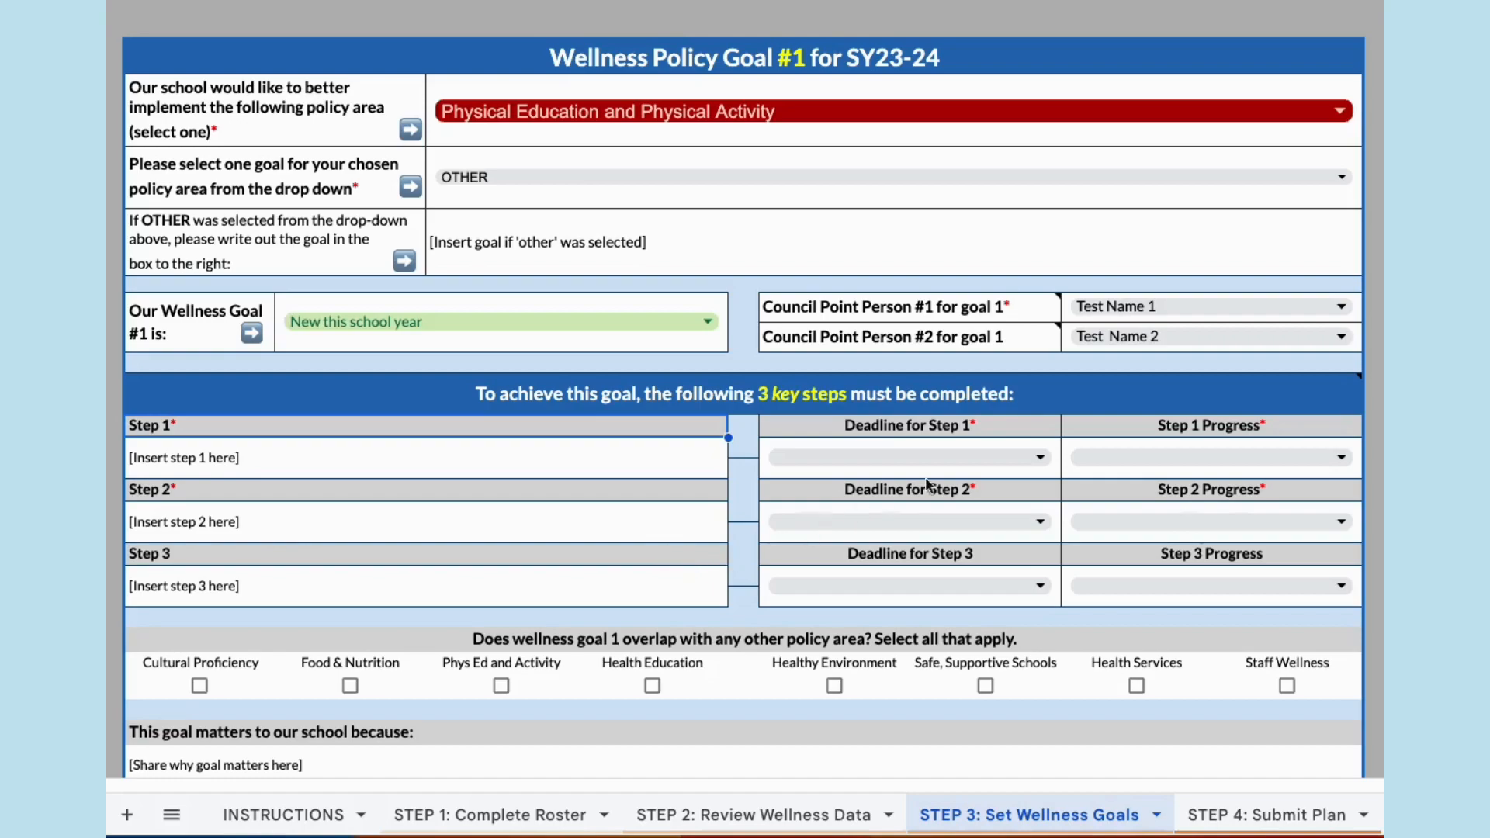
pyautogui.click(1045, 456)
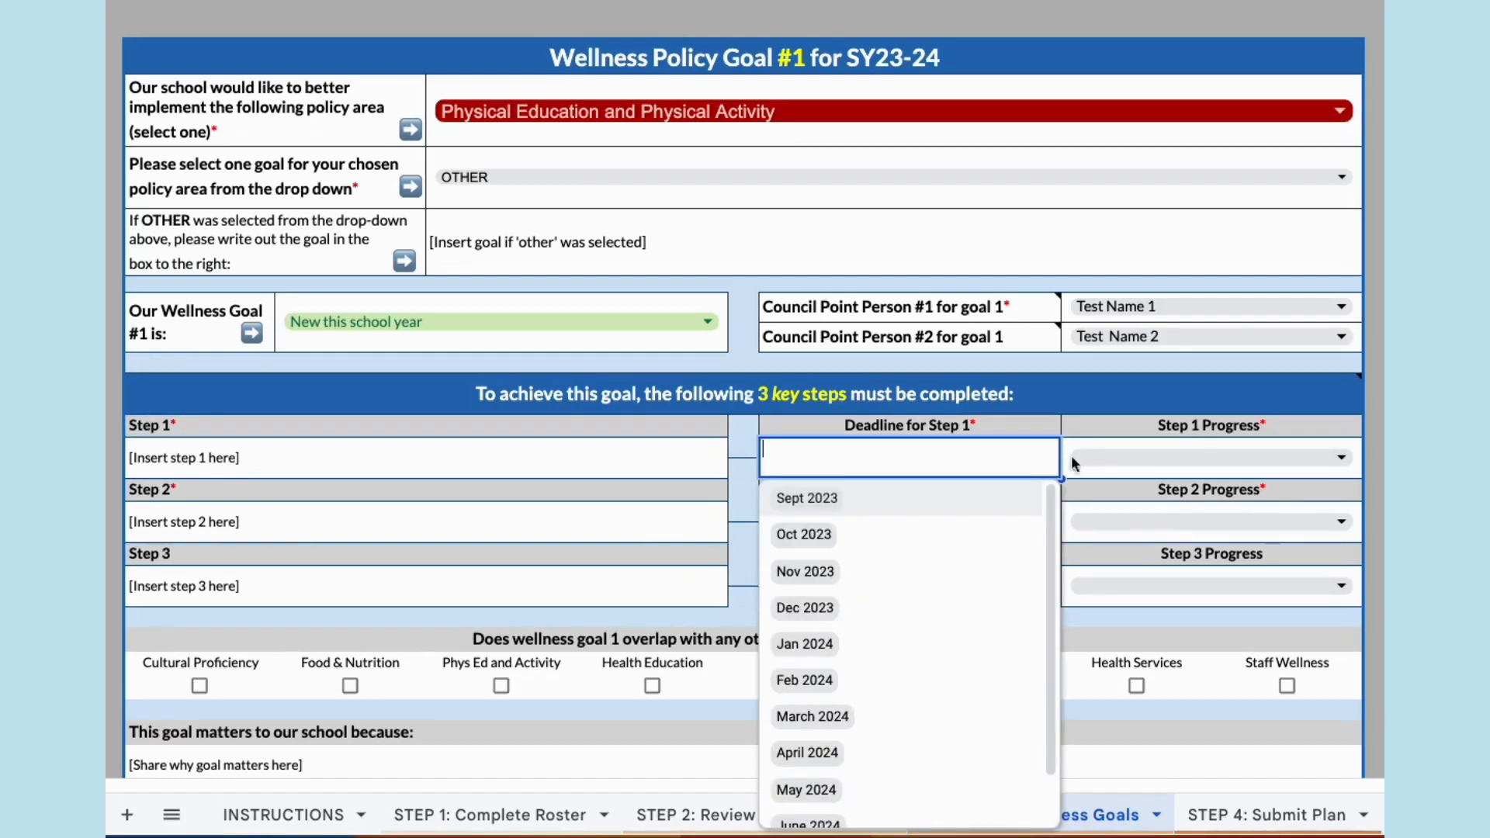
pyautogui.click(1339, 461)
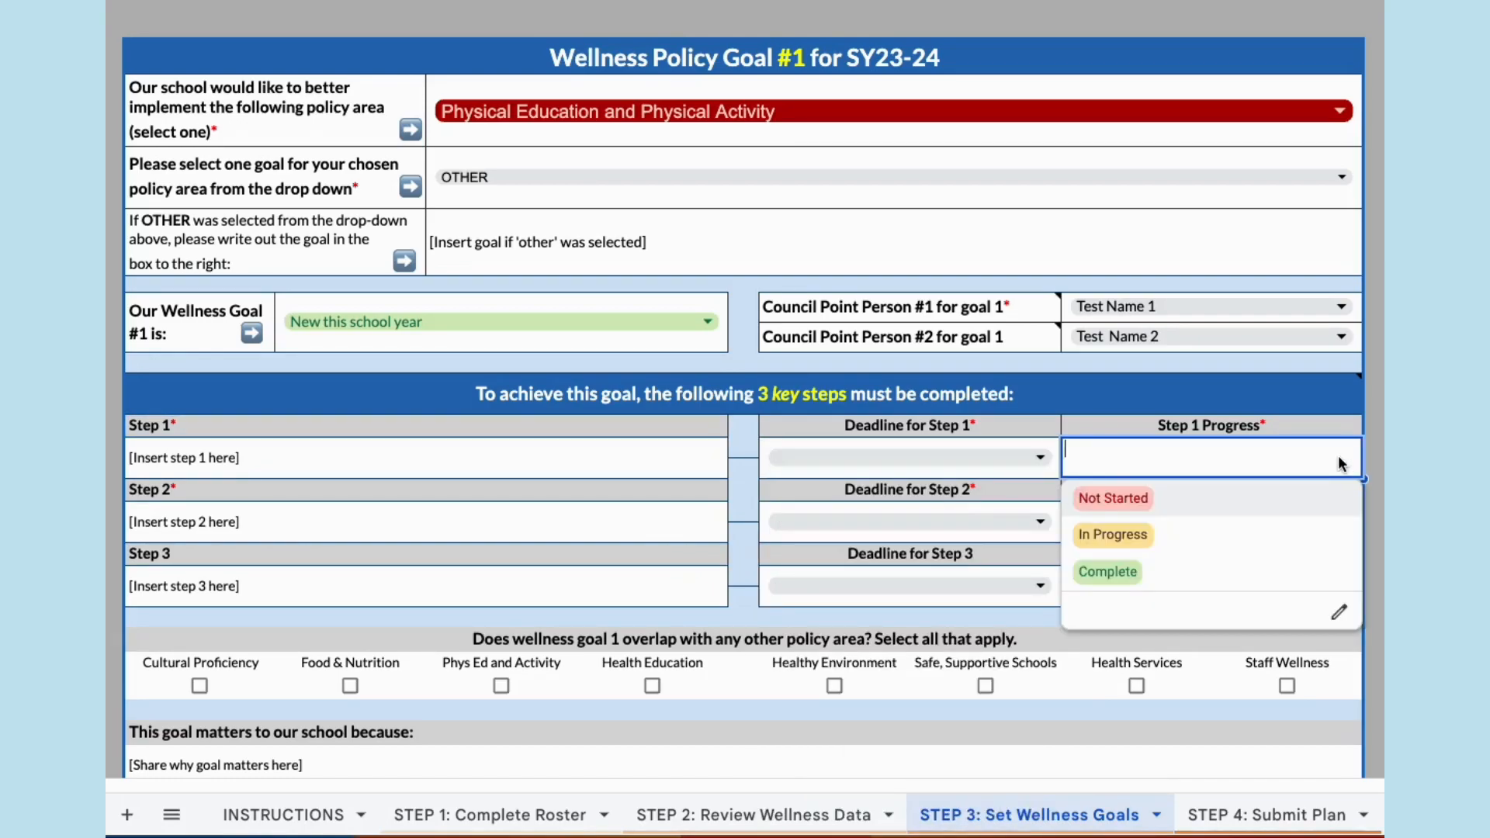
pyautogui.click(731, 642)
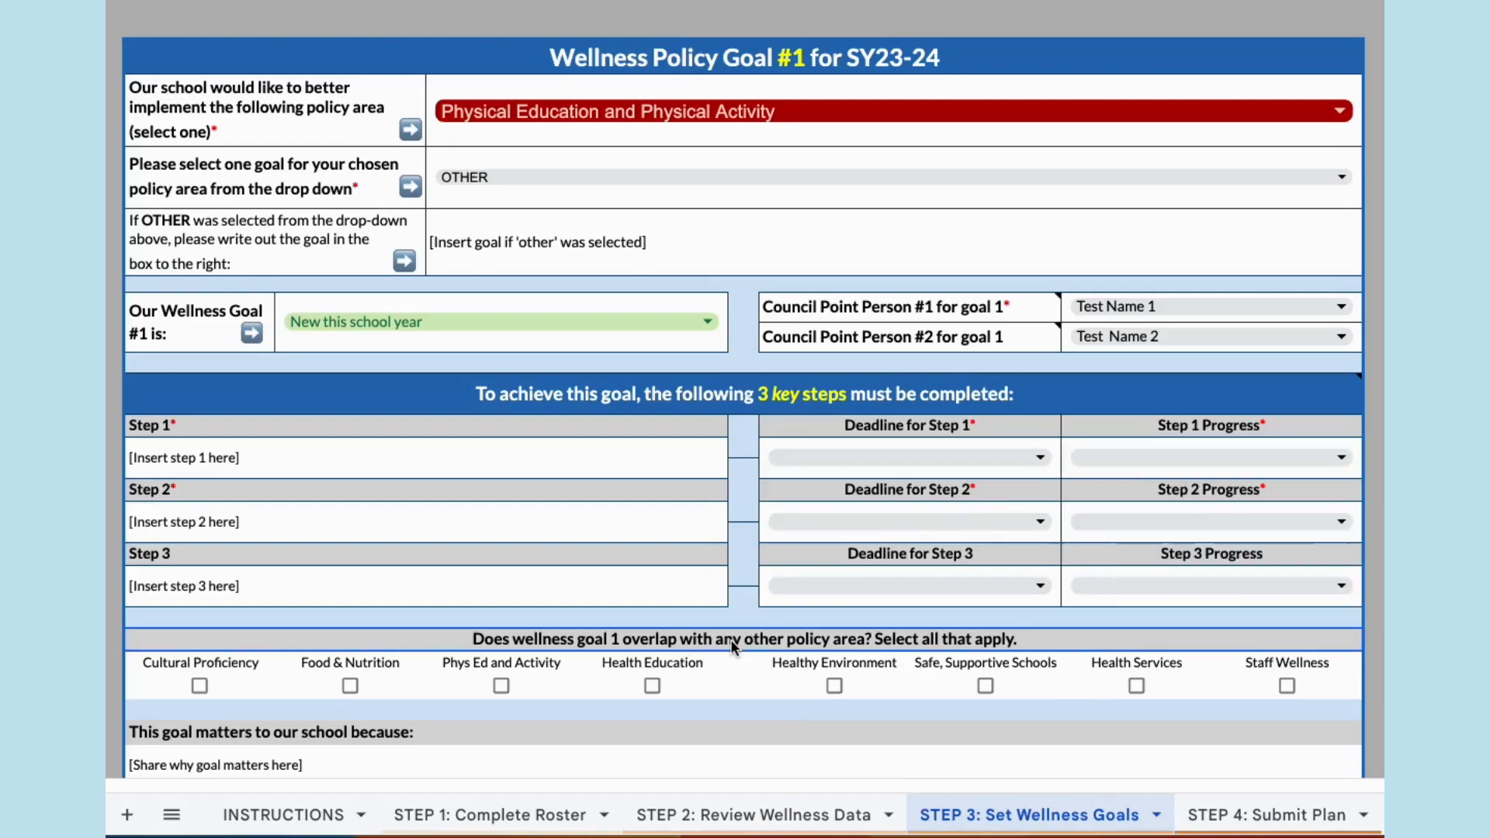
# - Review Goal #1's overlap, importance, QSP connection and support questions, and look over the Goal #2 form
pyautogui.scroll(-3, 734, 646)
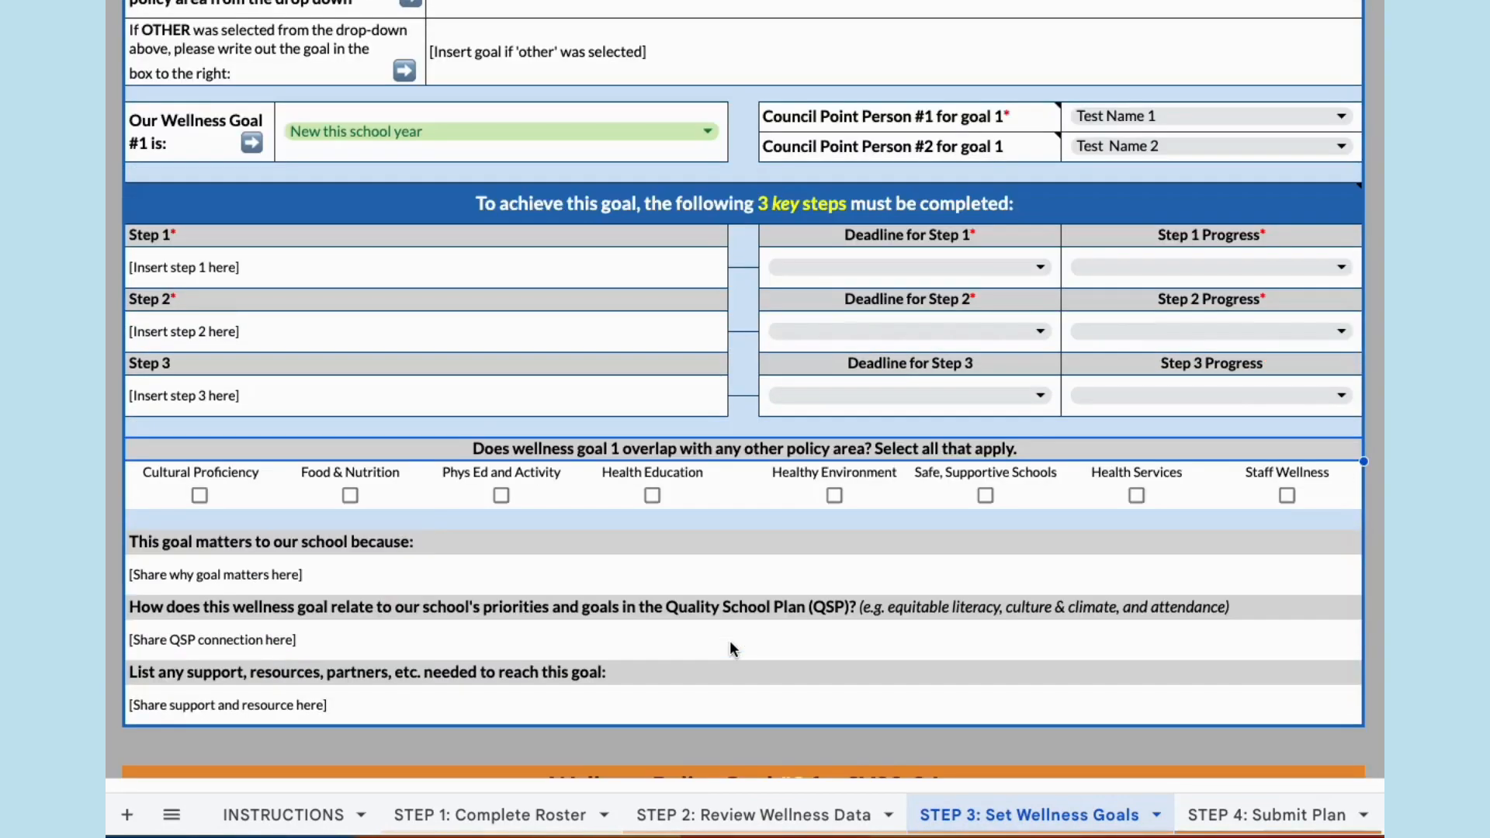
pyautogui.click(732, 543)
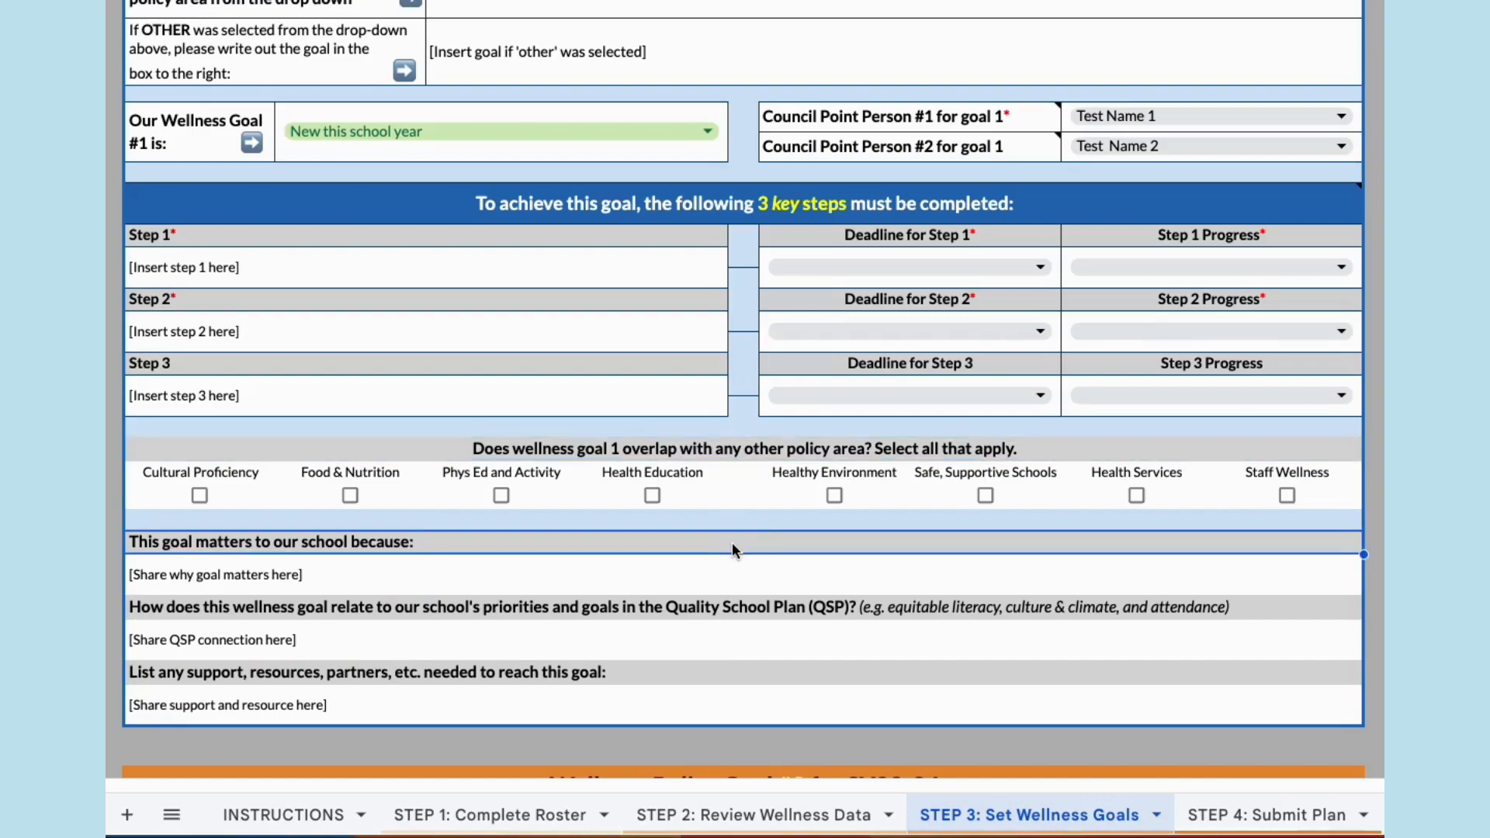
pyautogui.click(1238, 606)
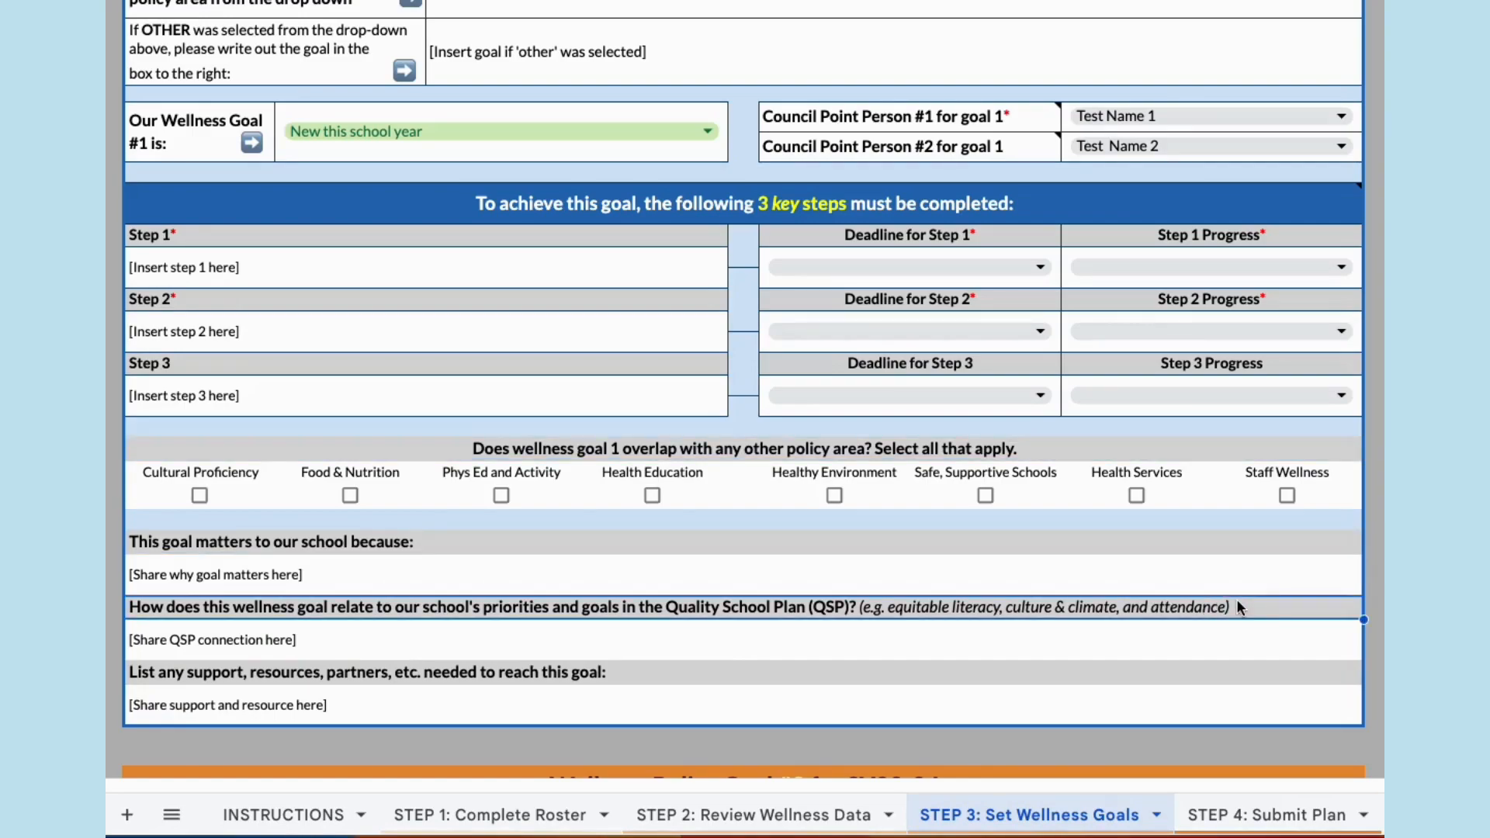
pyautogui.click(1182, 674)
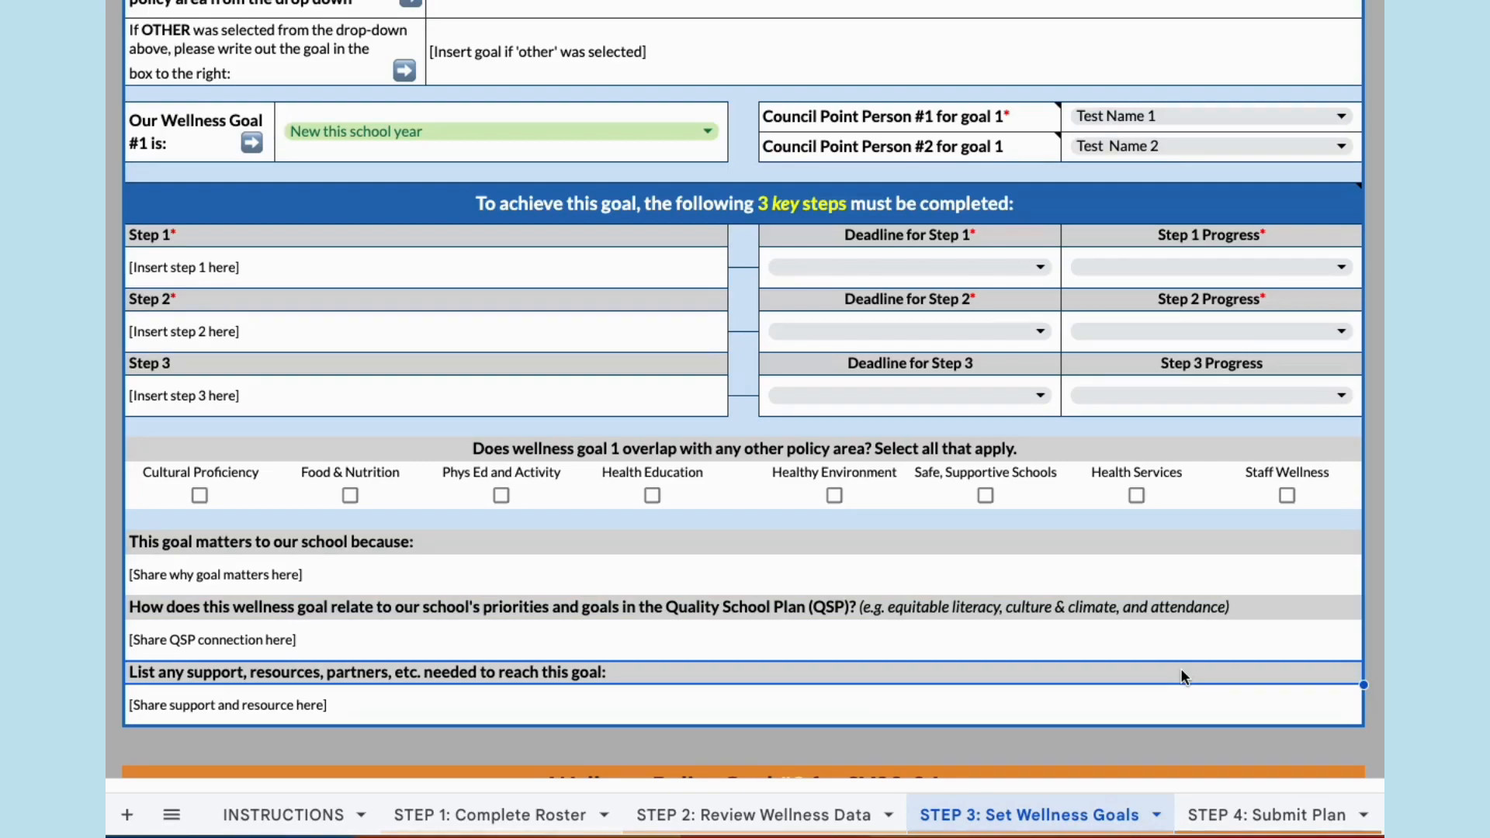
pyautogui.scroll(-5, 1183, 675)
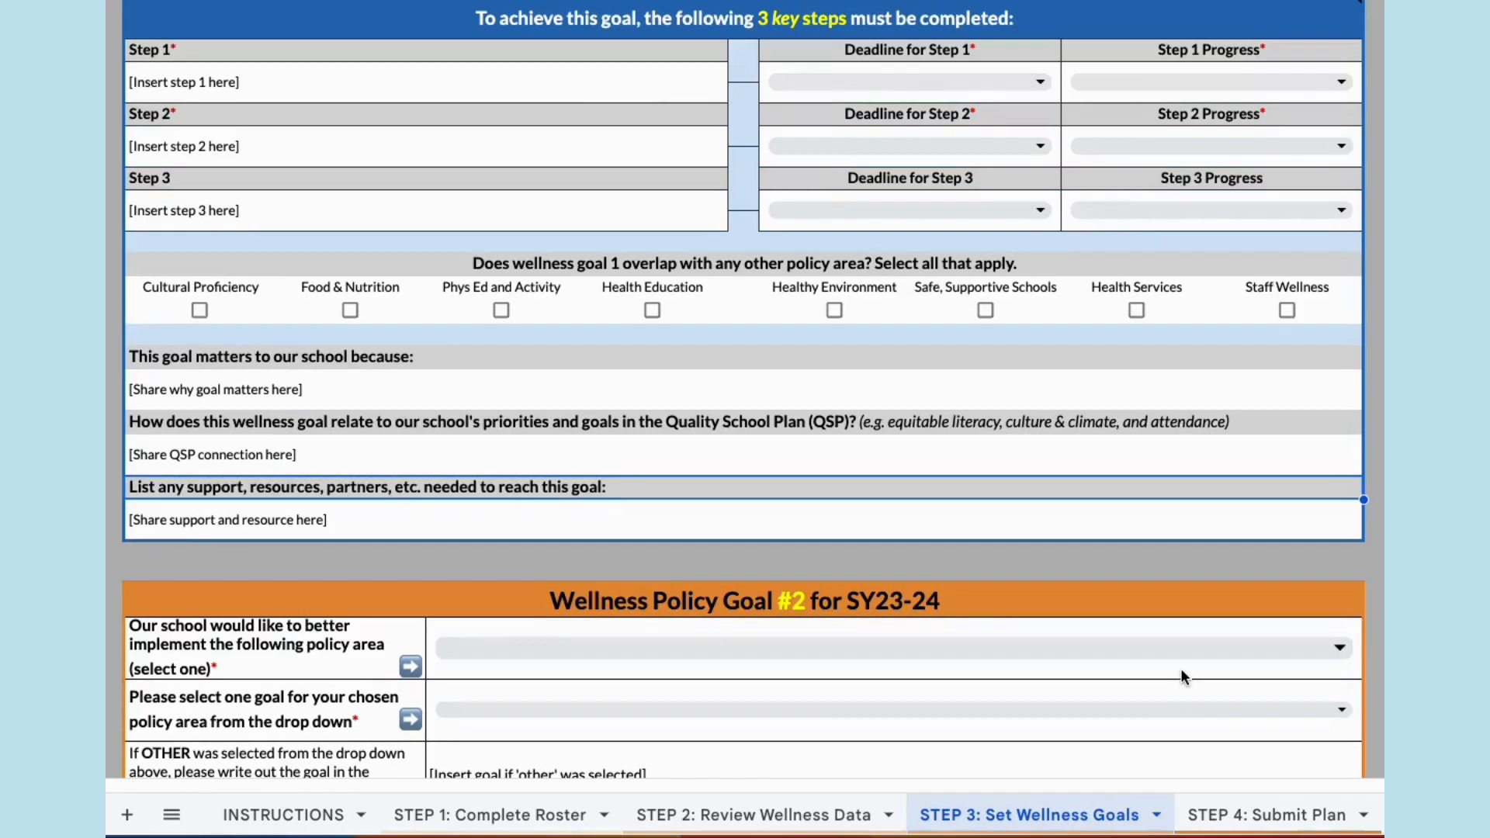
pyautogui.scroll(-7, 1181, 673)
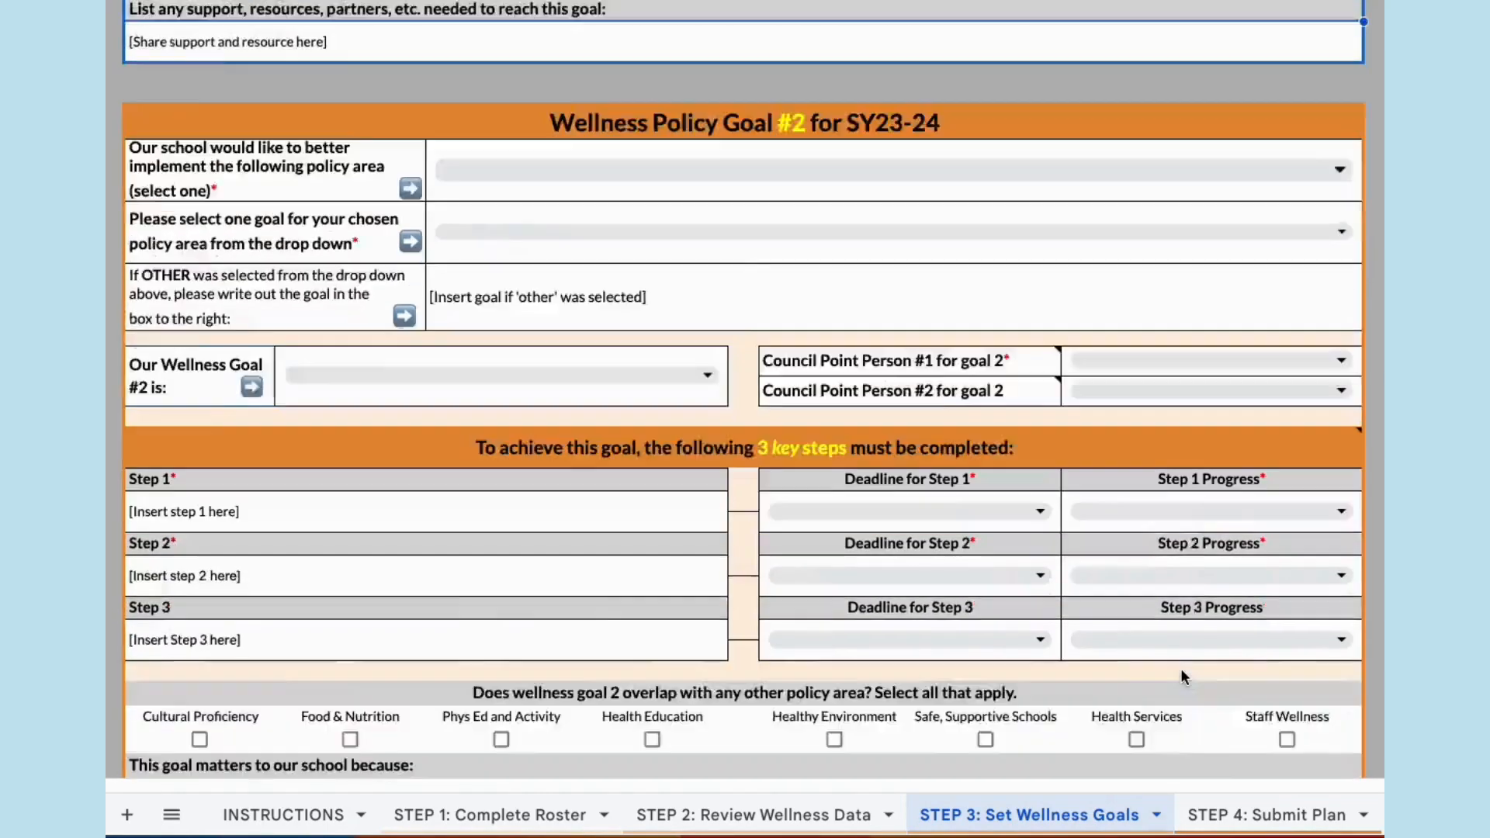
pyautogui.scroll(-7, 1183, 675)
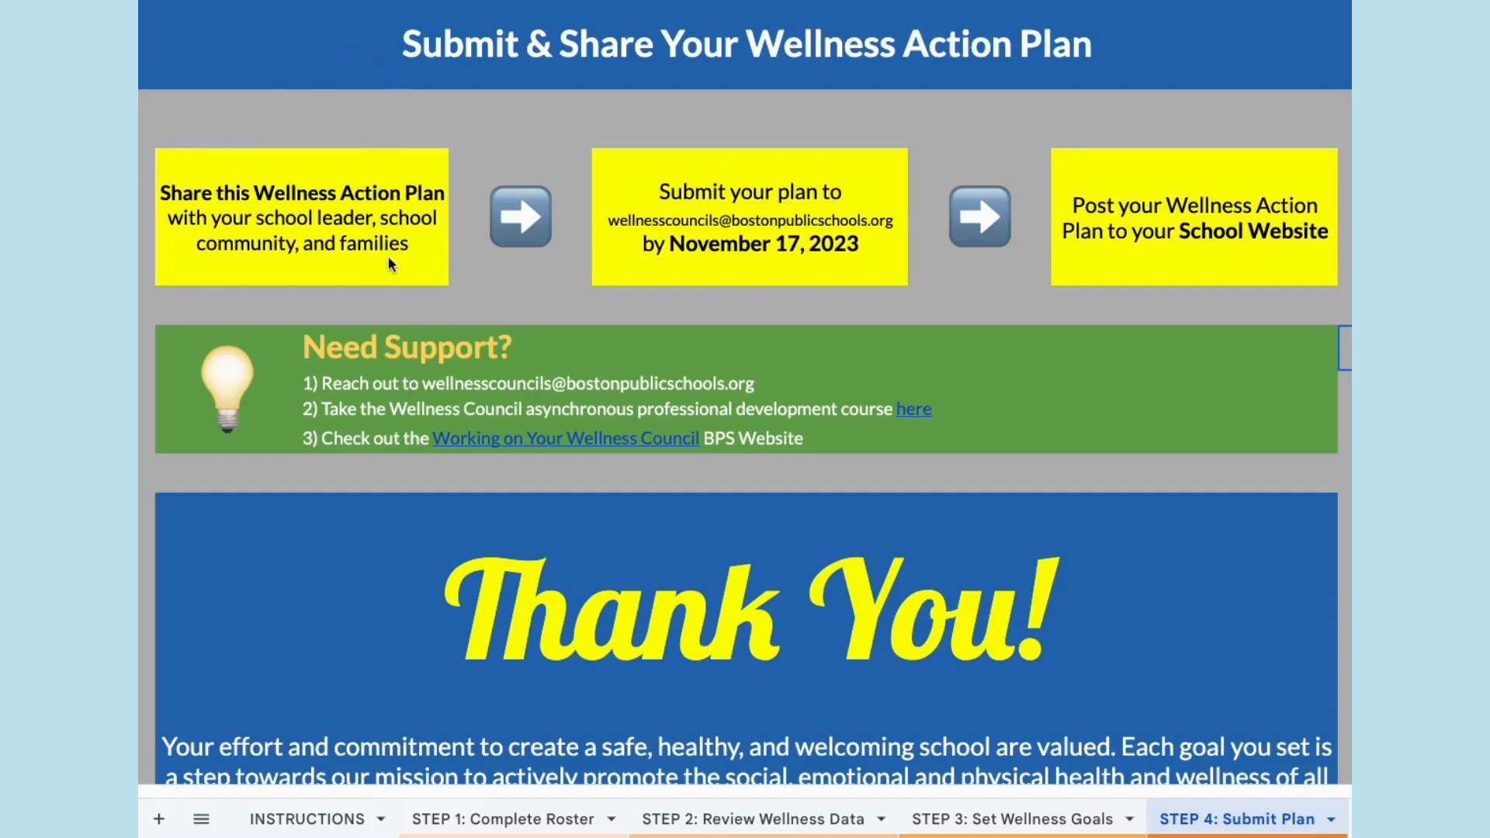
# - Review the plan submission, school website posting and support instructions on the Step 4 Submit Plan sheet
pyautogui.click(730, 278)
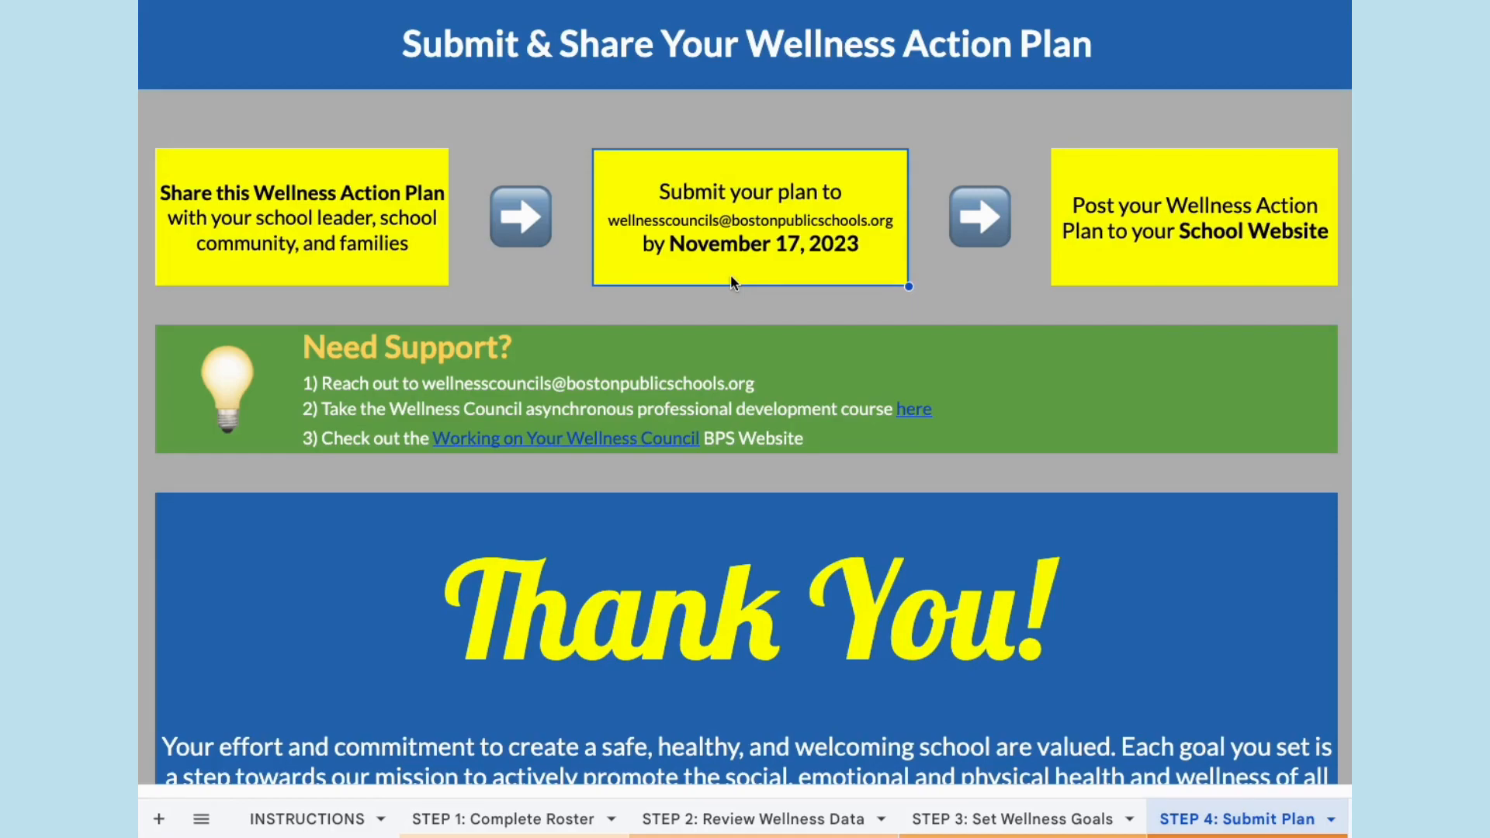
pyautogui.click(1097, 265)
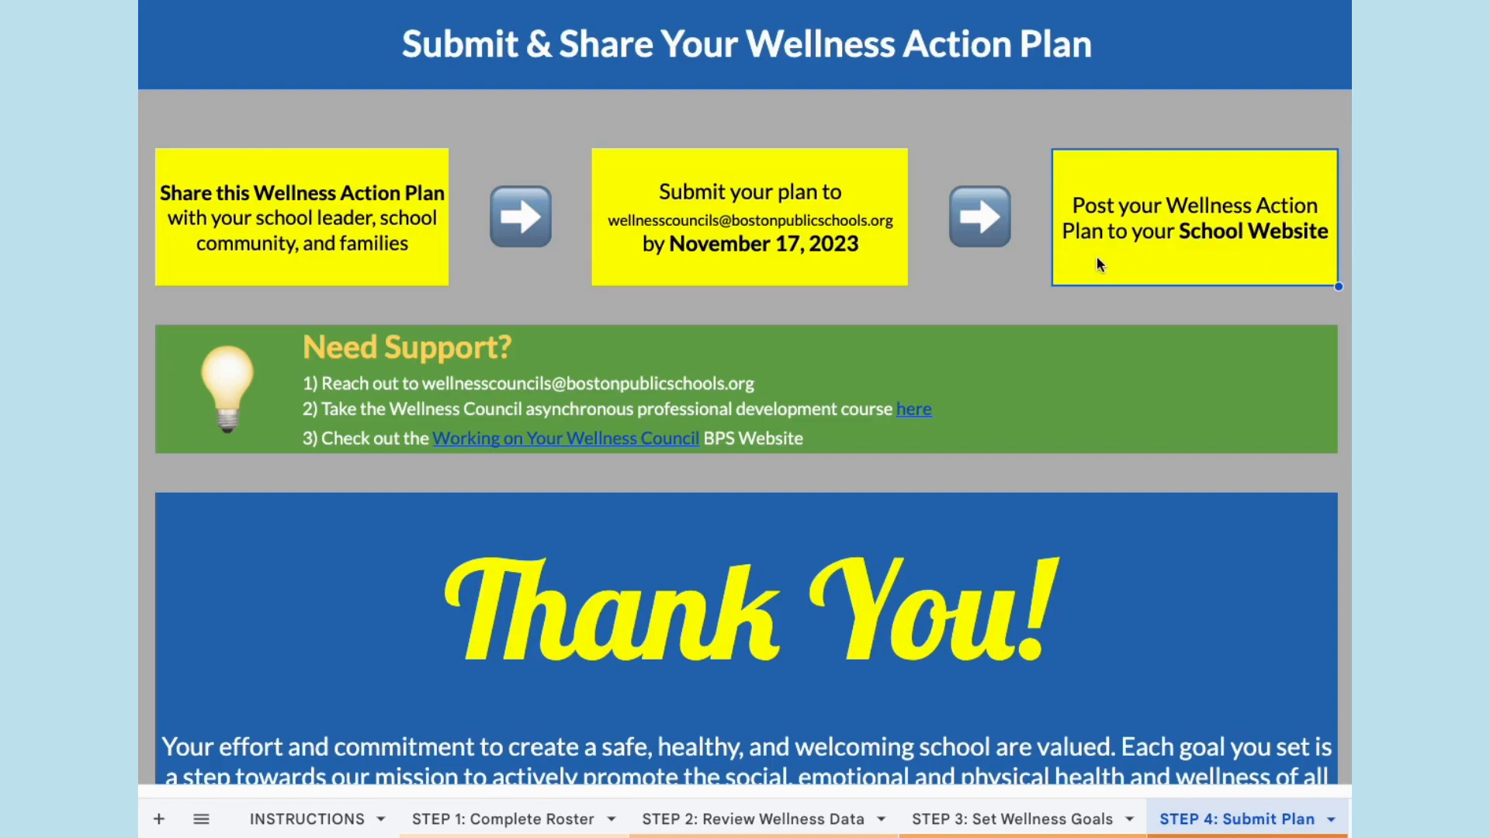
pyautogui.click(813, 350)
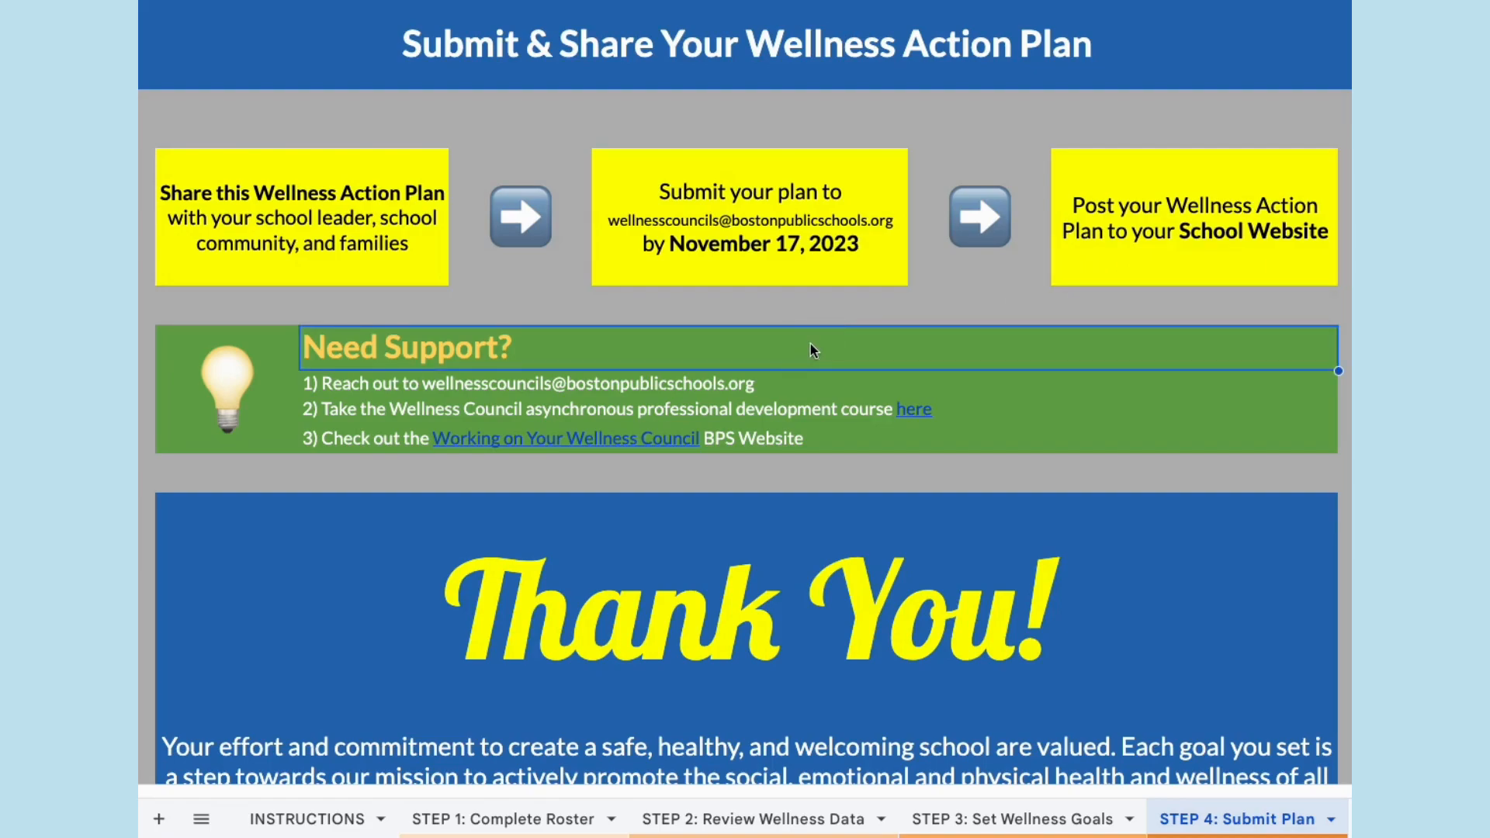